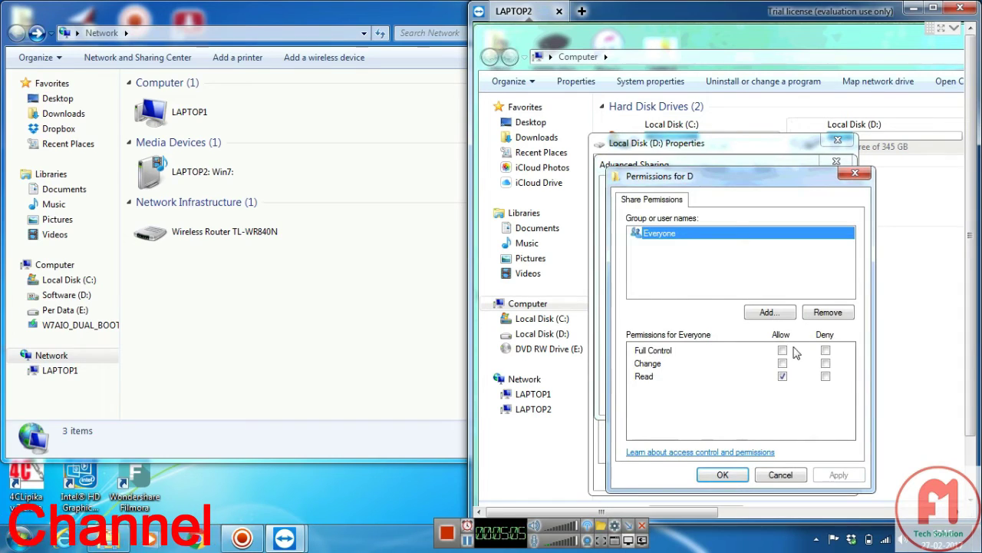
Allow Everyone Full Control on LAPTOP2's D share and confirm the drive's sharing settings and properties
{"action": "left_click", "coordinate": [782, 350]}
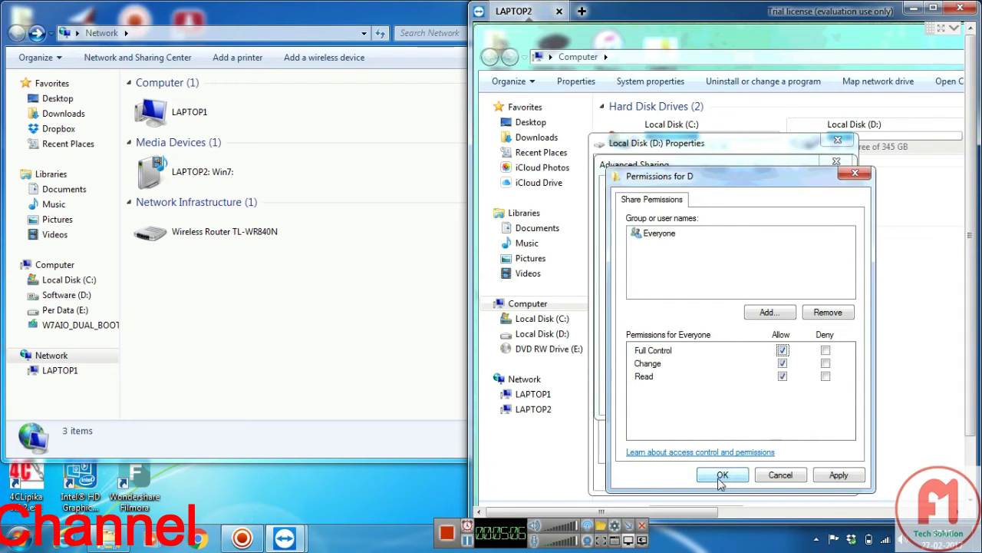
{"action": "left_click", "coordinate": [837, 476]}
{"action": "left_click", "coordinate": [722, 476]}
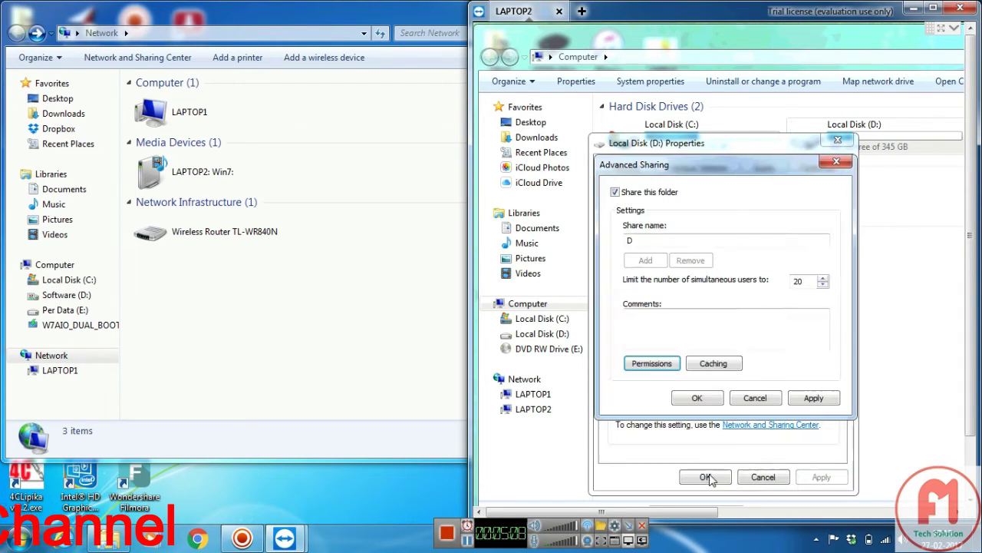
{"action": "left_click", "coordinate": [694, 398]}
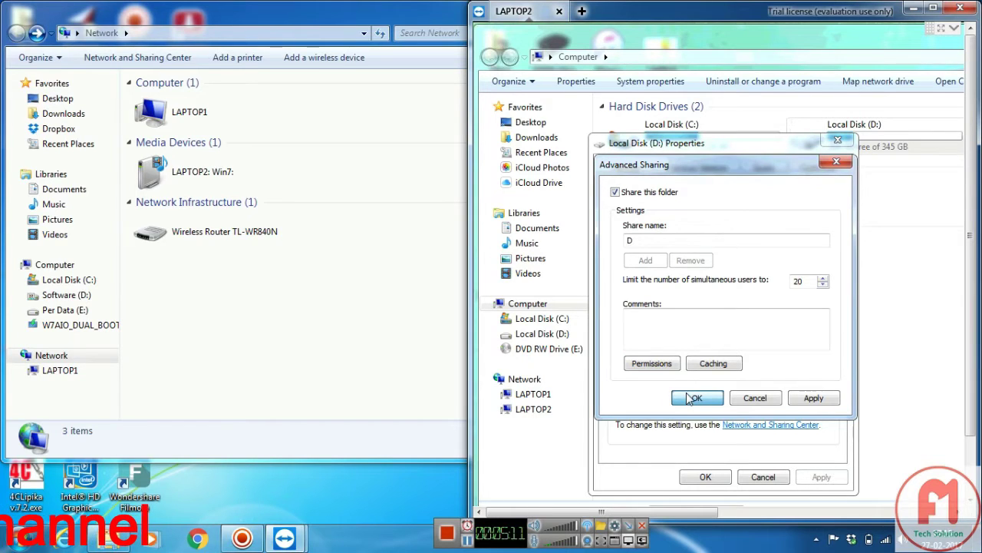
{"action": "left_click", "coordinate": [672, 398]}
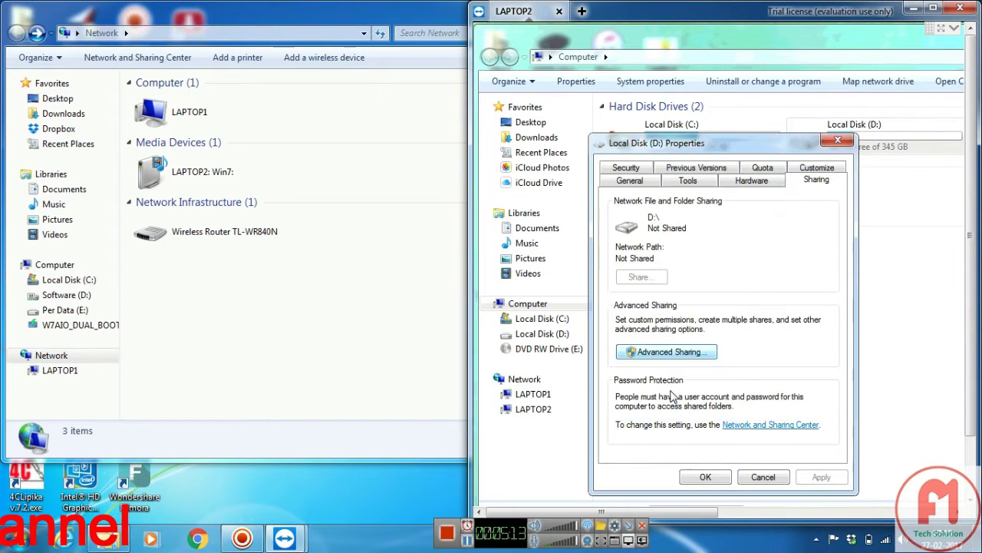
{"action": "left_click", "coordinate": [705, 477]}
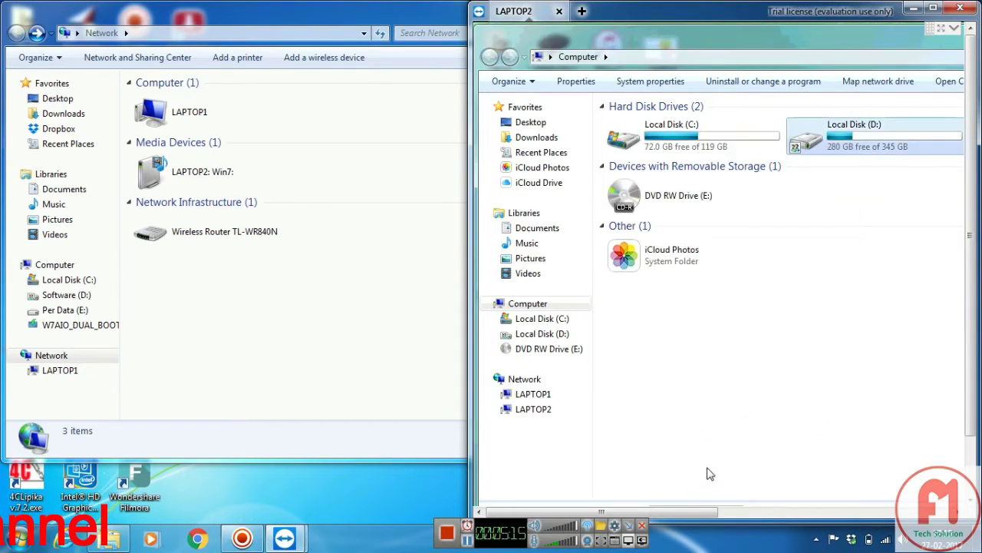
{"action": "left_click", "coordinate": [724, 400]}
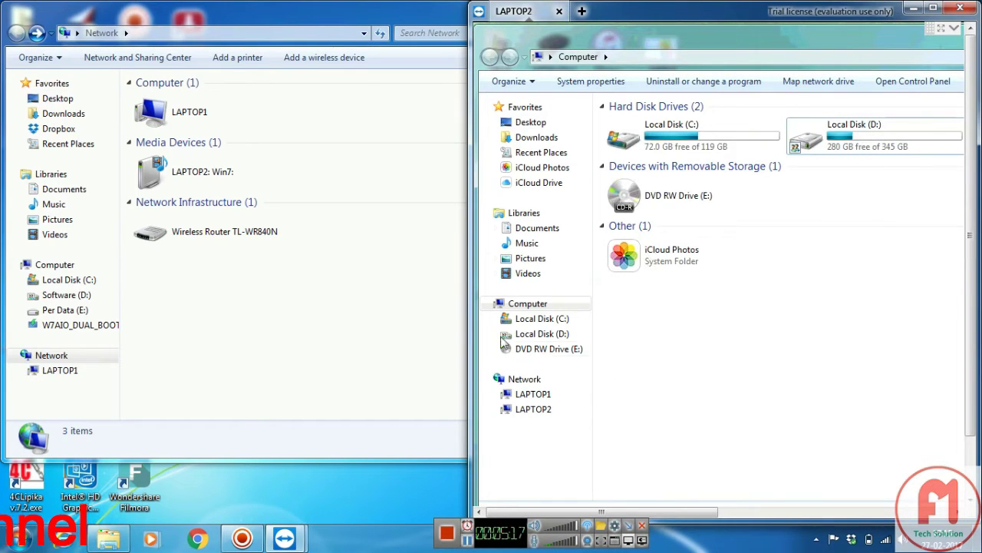
Refresh the local computer's Network view and try to open LAPTOP2 from it
{"action": "left_click", "coordinate": [290, 317]}
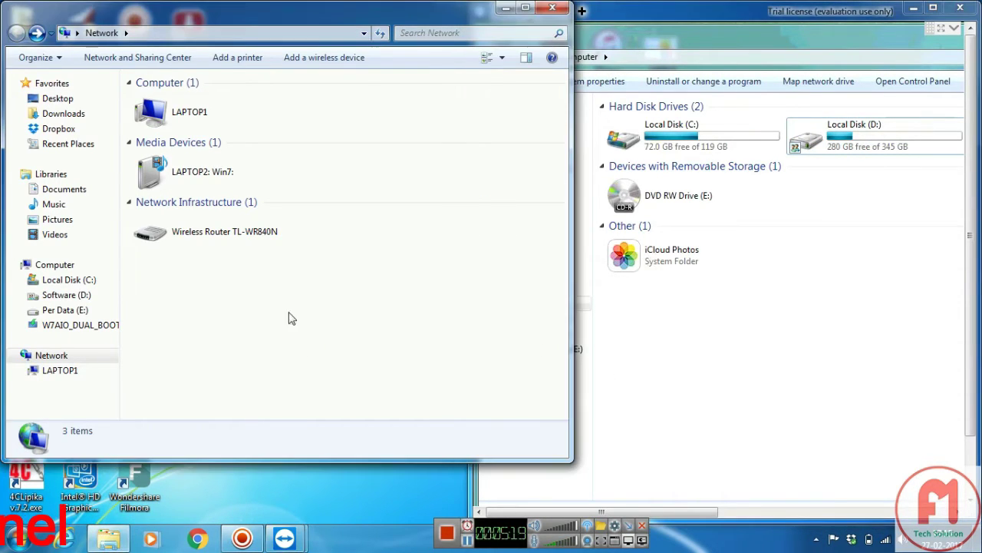
{"action": "right_click", "coordinate": [267, 286]}
{"action": "left_click", "coordinate": [303, 344]}
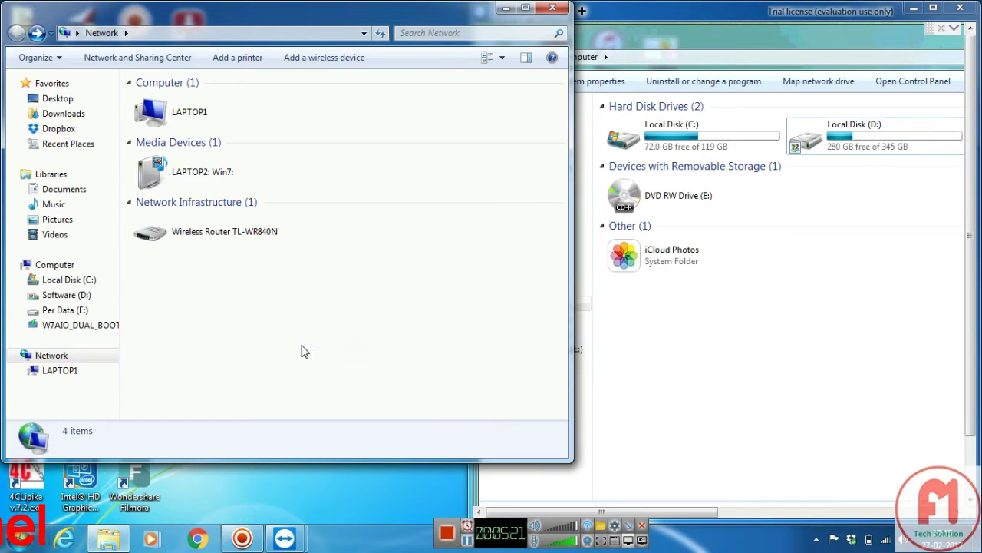
{"action": "left_click", "coordinate": [338, 123]}
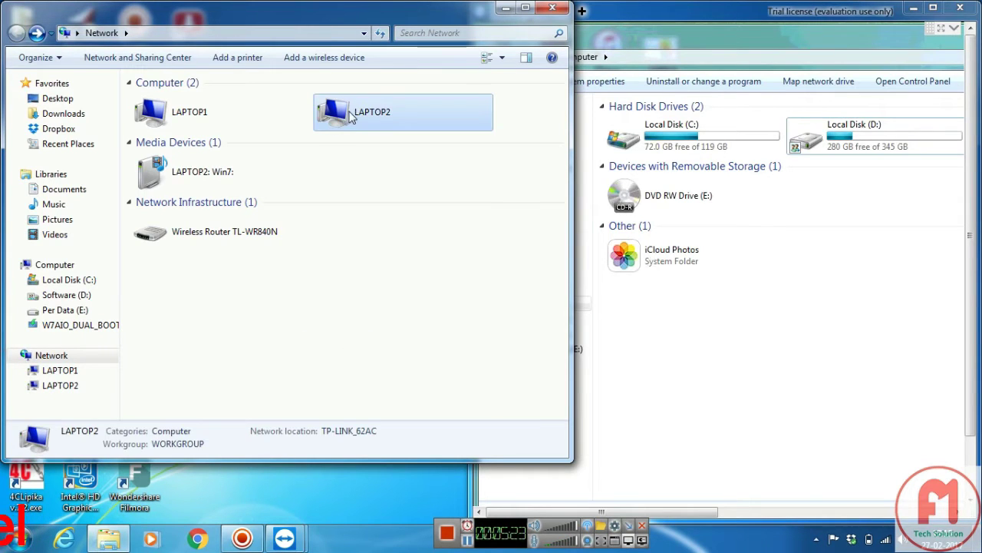
{"action": "double_click", "coordinate": [353, 115]}
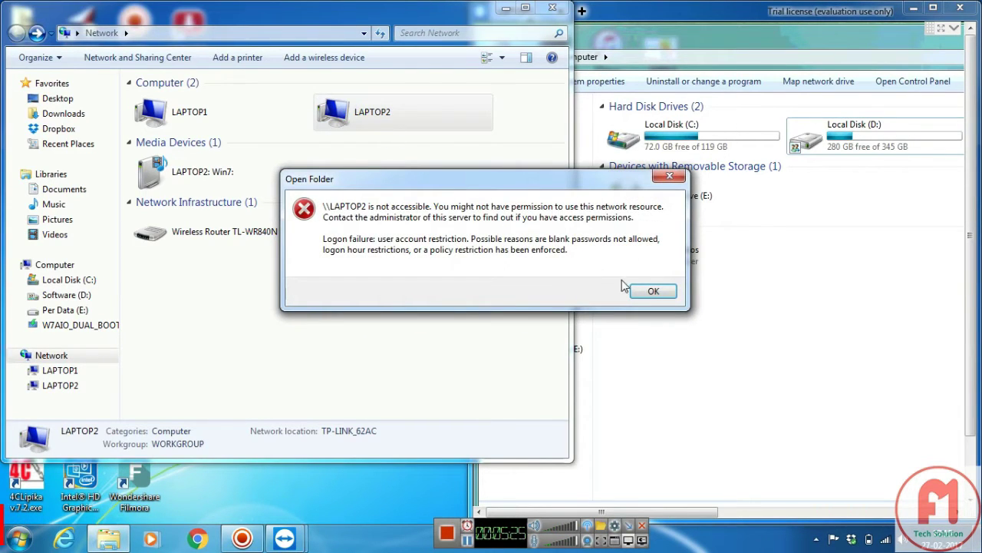
{"action": "left_click", "coordinate": [652, 293]}
{"action": "left_click", "coordinate": [375, 281]}
In the LAPTOP2 remote session, open the advanced sharing settings through the Network and Sharing Center's homegroup and sharing options
{"action": "left_click", "coordinate": [726, 357]}
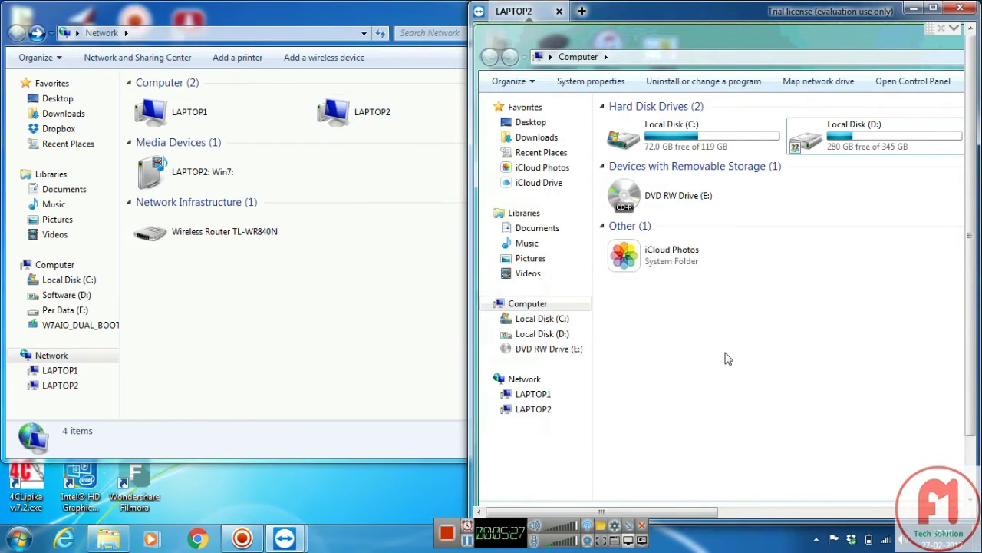
{"action": "right_click", "coordinate": [532, 384]}
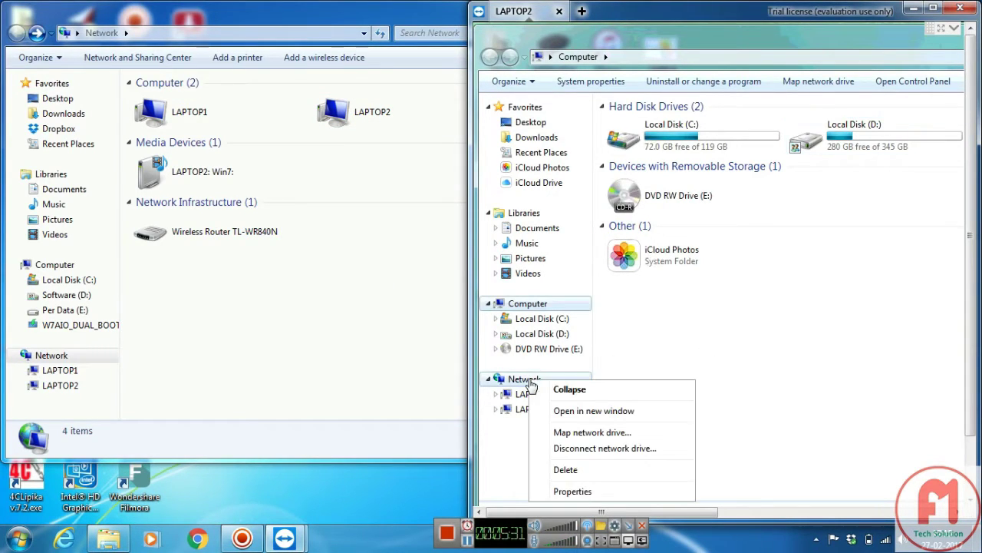
{"action": "left_click", "coordinate": [707, 331]}
{"action": "double_click", "coordinate": [534, 380]}
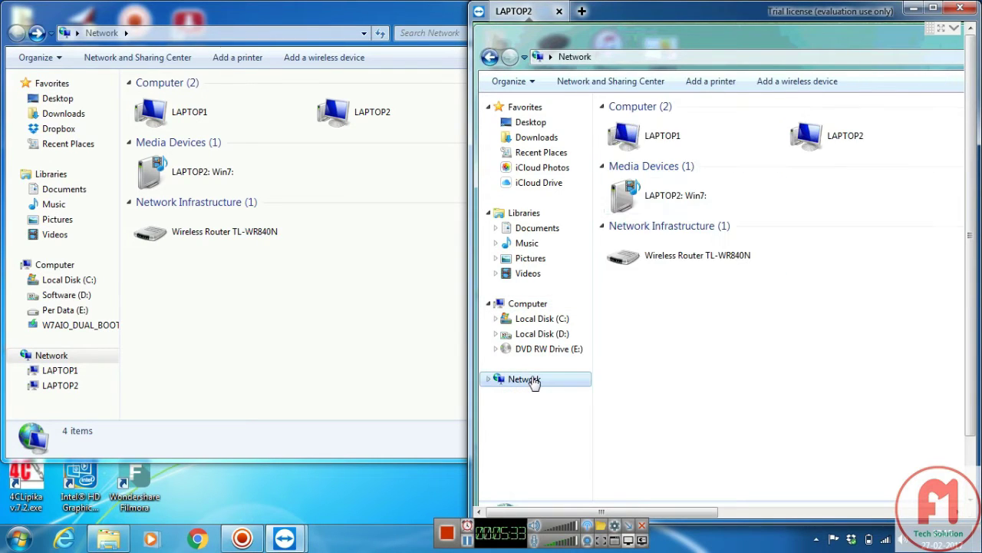
{"action": "left_click", "coordinate": [625, 83]}
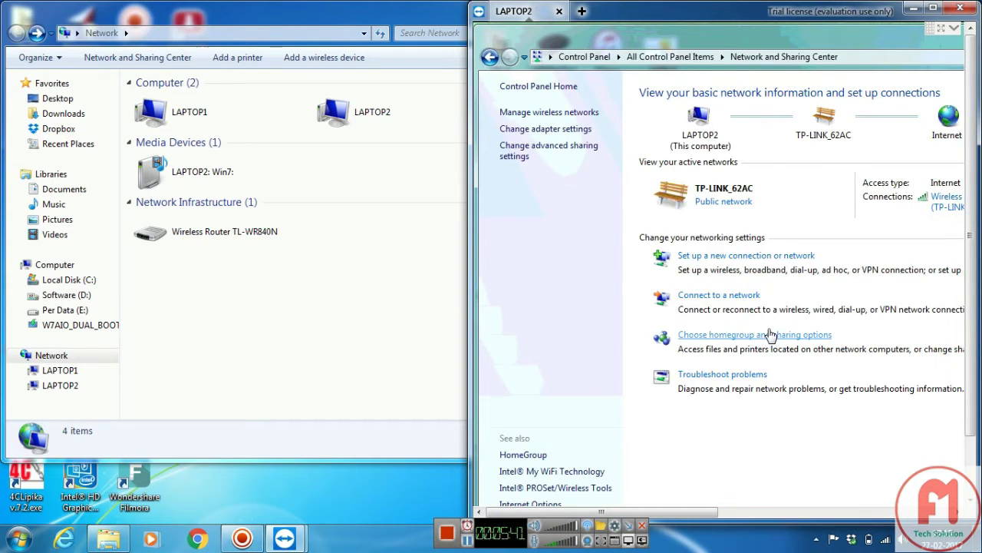
{"action": "left_click", "coordinate": [771, 335]}
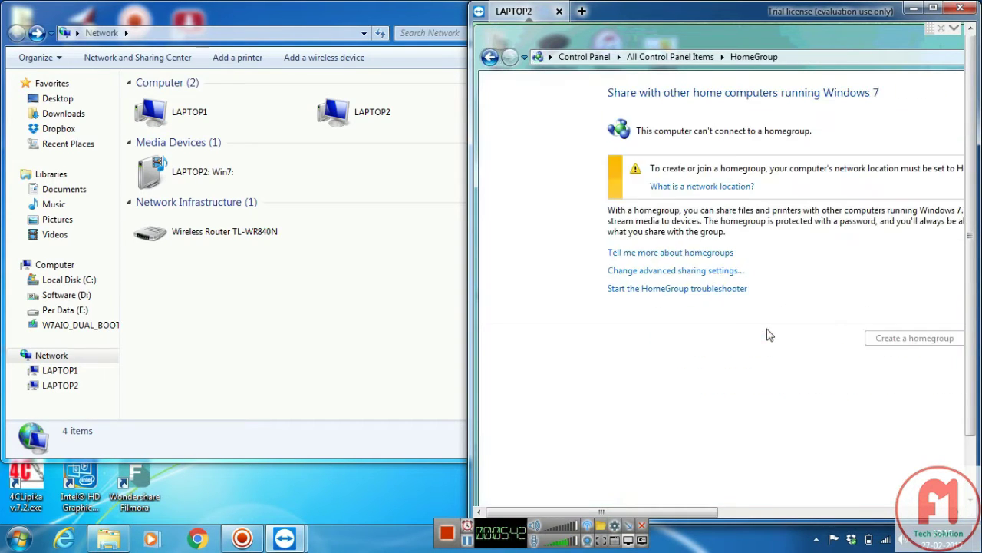
{"action": "left_click", "coordinate": [680, 272]}
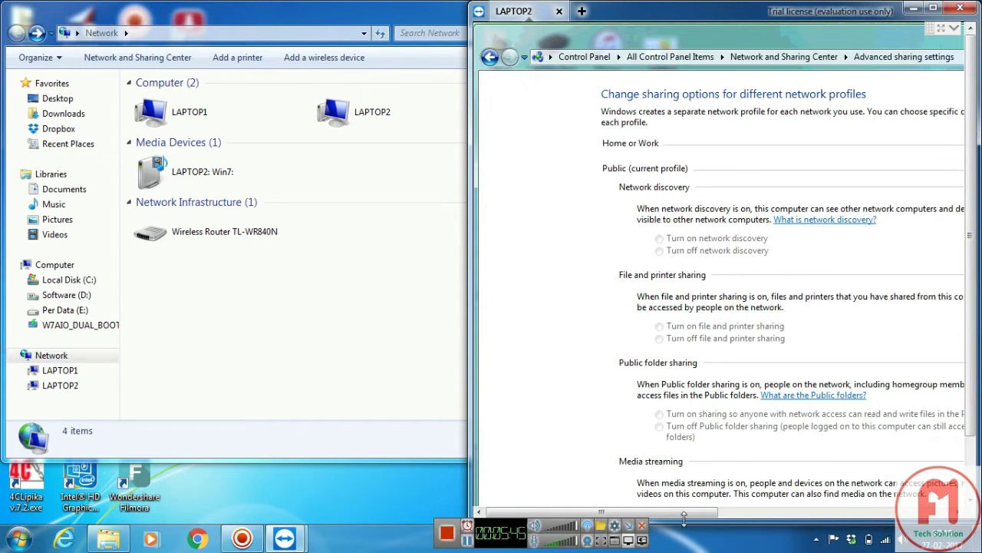
Turn off password protected sharing in LAPTOP2's public network profile, save the changes and leave the HomeGroup page
{"action": "left_click_drag", "start_coordinate": [683, 519], "coordinate": [729, 516]}
{"action": "scroll", "coordinate": [734, 449], "scroll_direction": "down", "scroll_amount": 2}
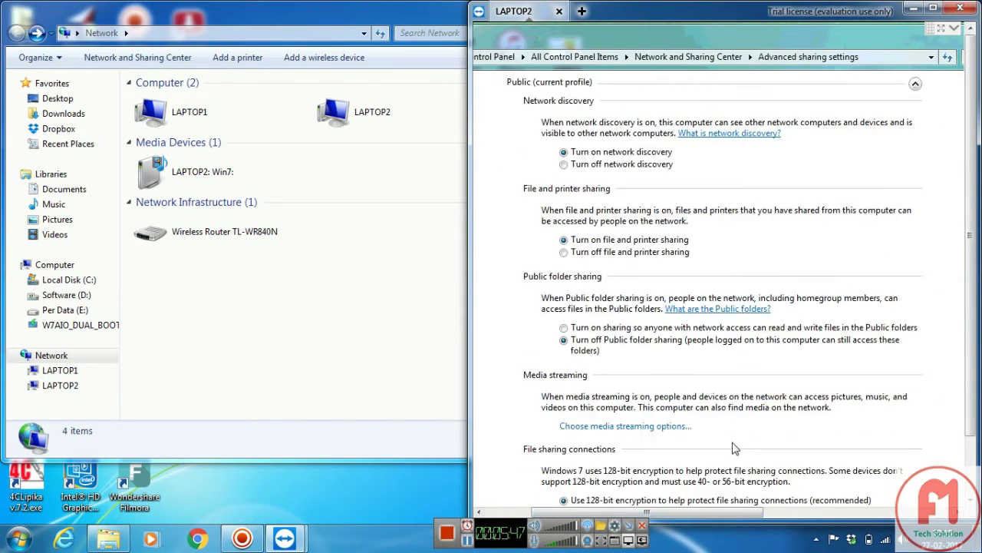
{"action": "scroll", "coordinate": [734, 449], "scroll_direction": "down", "scroll_amount": 3}
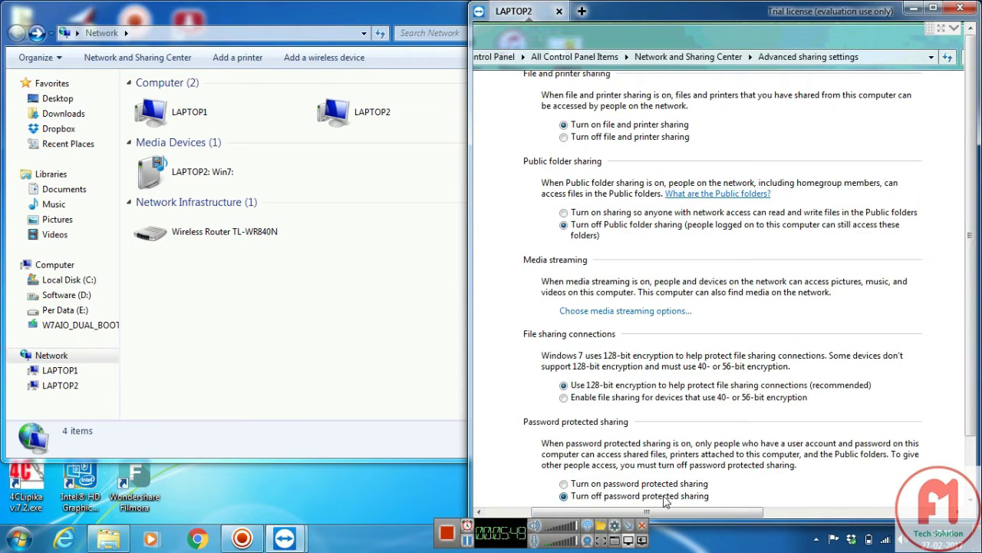
{"action": "scroll", "coordinate": [783, 453], "scroll_direction": "down", "scroll_amount": 2}
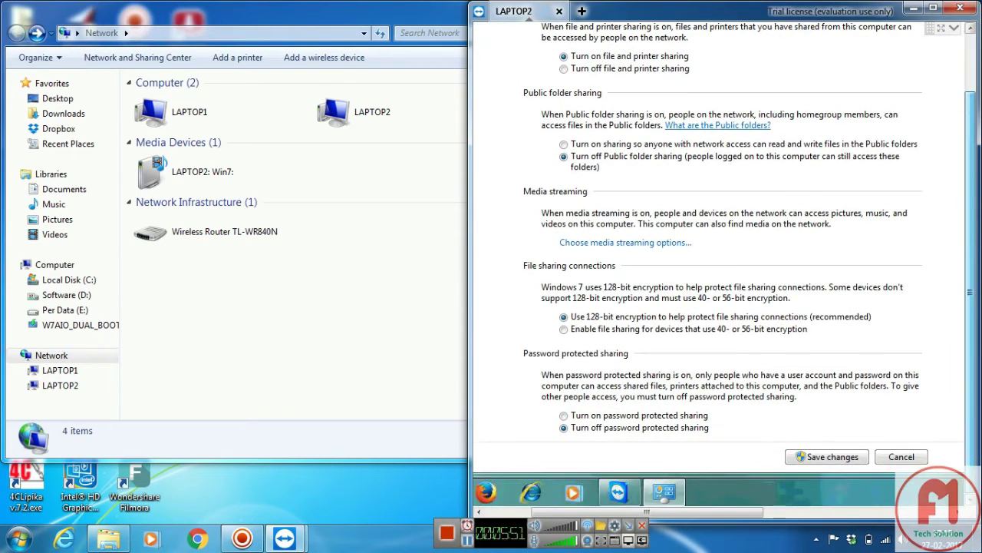
{"action": "left_click", "coordinate": [816, 455]}
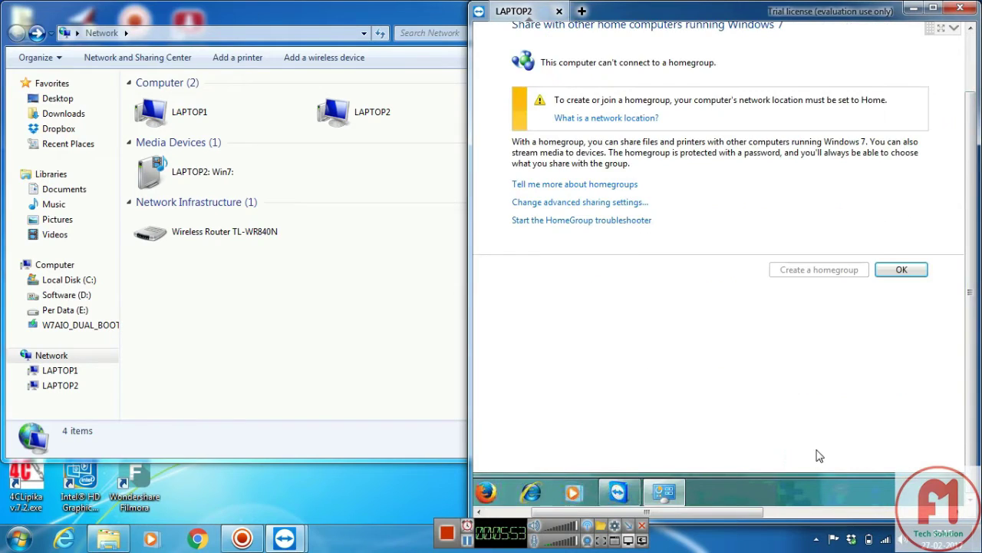
{"action": "left_click", "coordinate": [895, 268]}
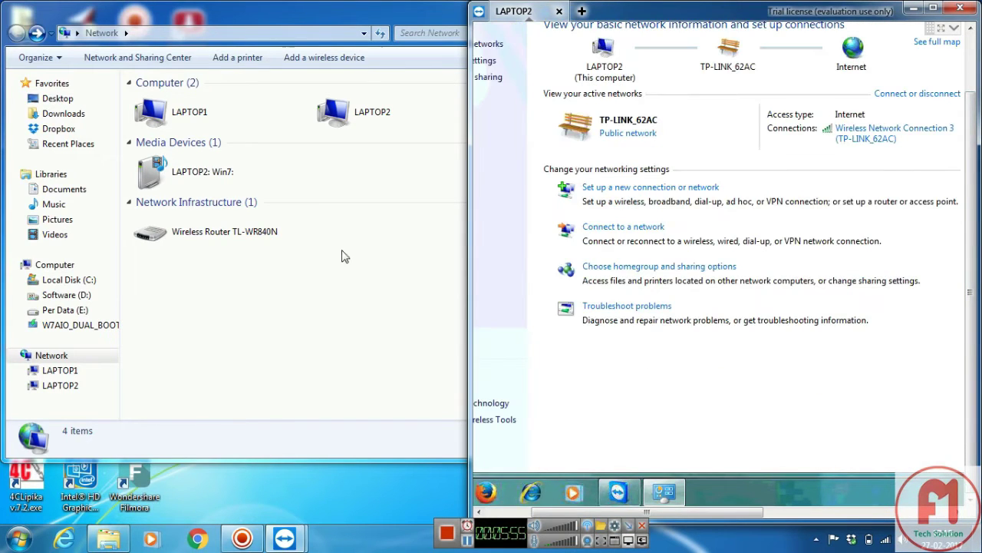
Refresh the local Network view, try again to access LAPTOP2, and start then cancel the network diagnosis
{"action": "left_click", "coordinate": [334, 253]}
{"action": "right_click", "coordinate": [332, 253]}
{"action": "left_click", "coordinate": [364, 307]}
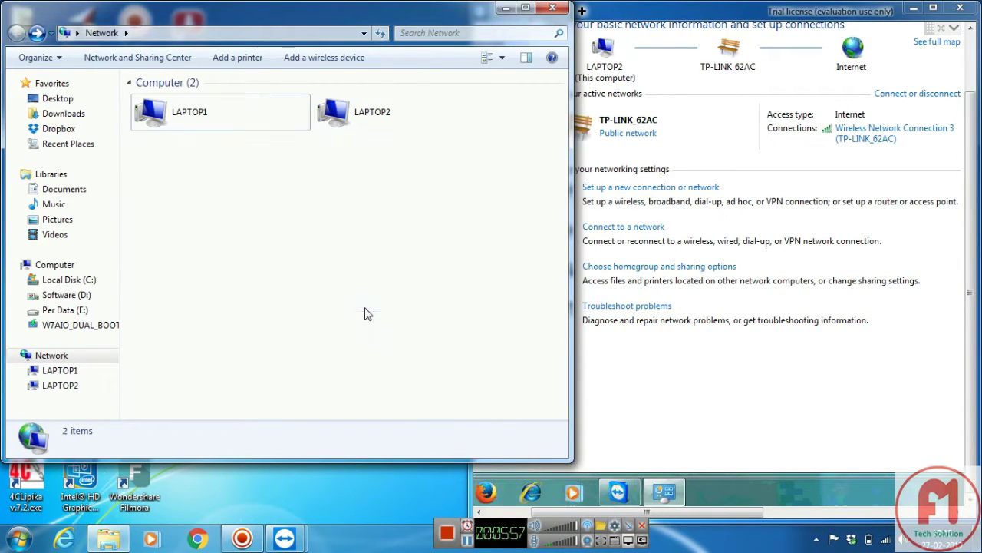
{"action": "left_click", "coordinate": [352, 112]}
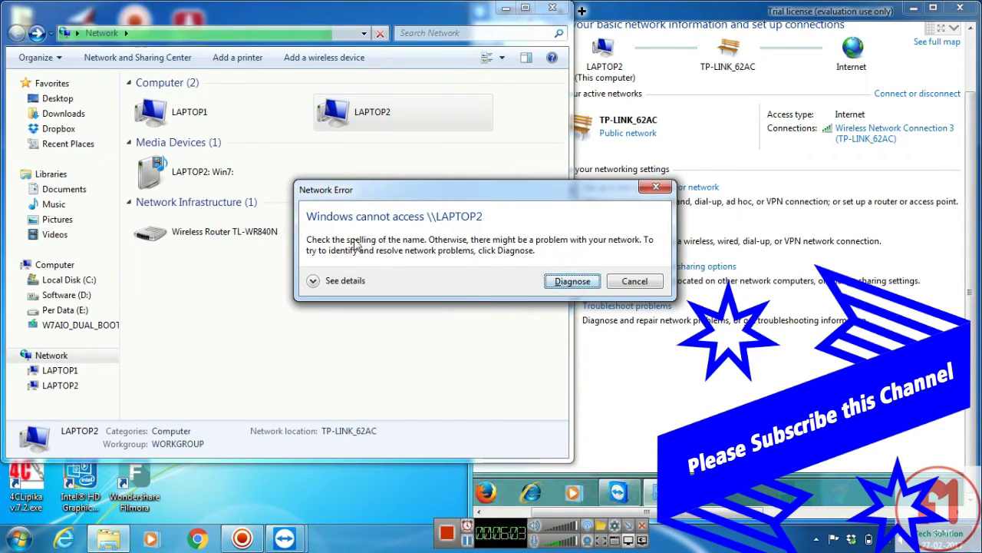
{"action": "left_click", "coordinate": [573, 281]}
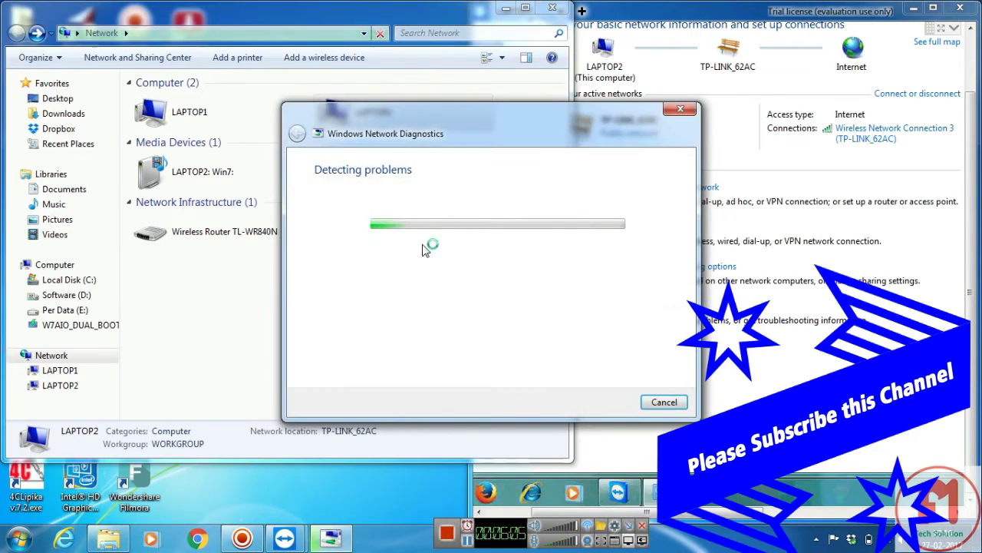
{"action": "left_click", "coordinate": [680, 403]}
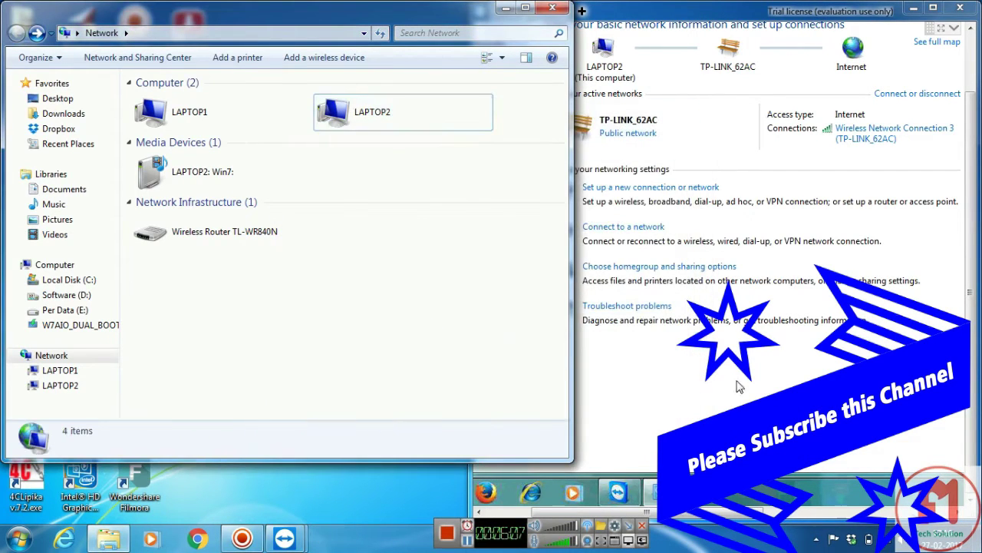
Close the Network and Sharing Center on LAPTOP2 and open the Computer window from its desktop
{"action": "left_click", "coordinate": [736, 388]}
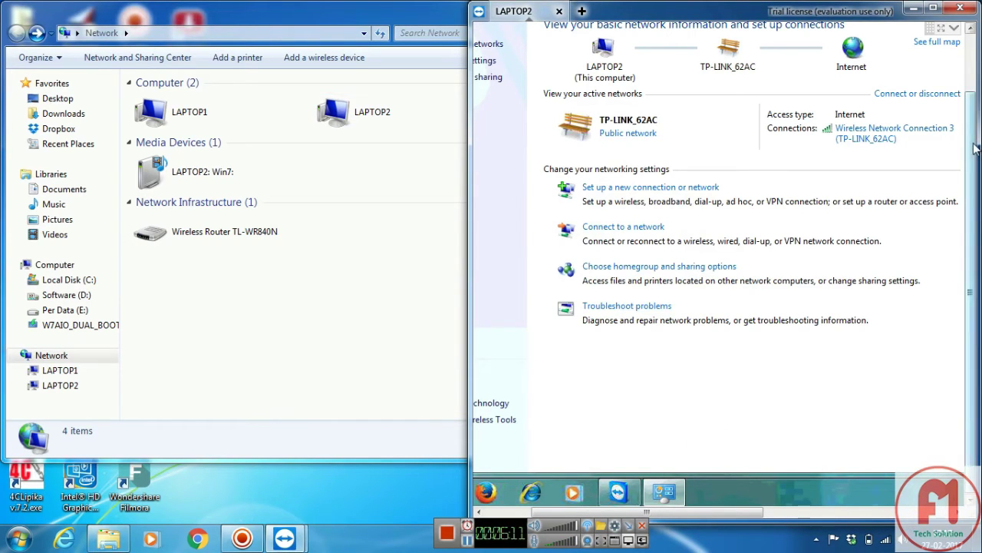
{"action": "scroll", "coordinate": [973, 155], "scroll_direction": "up", "scroll_amount": 2}
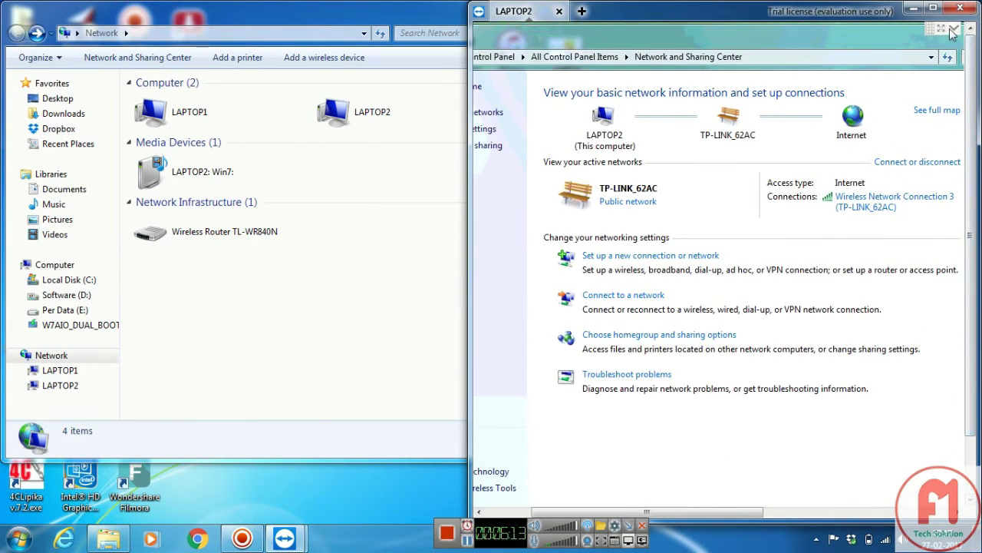
{"action": "left_click_drag", "start_coordinate": [927, 39], "coordinate": [863, 63]}
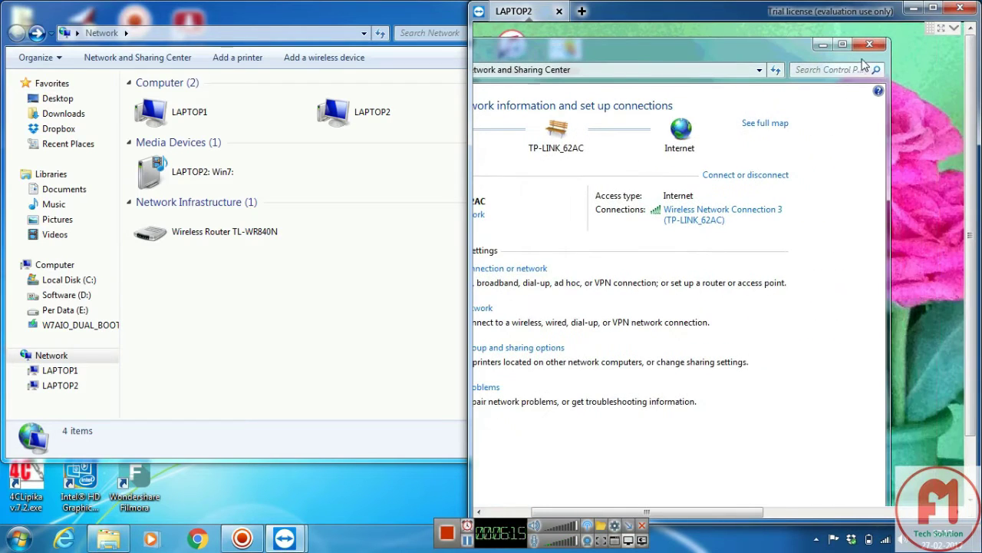
{"action": "left_click", "coordinate": [870, 46]}
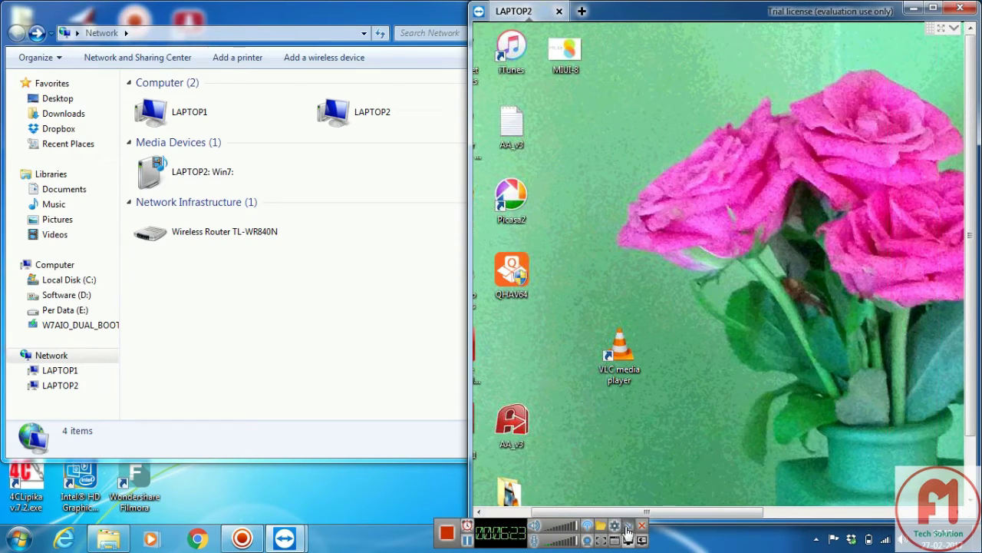
{"action": "left_click", "coordinate": [478, 512]}
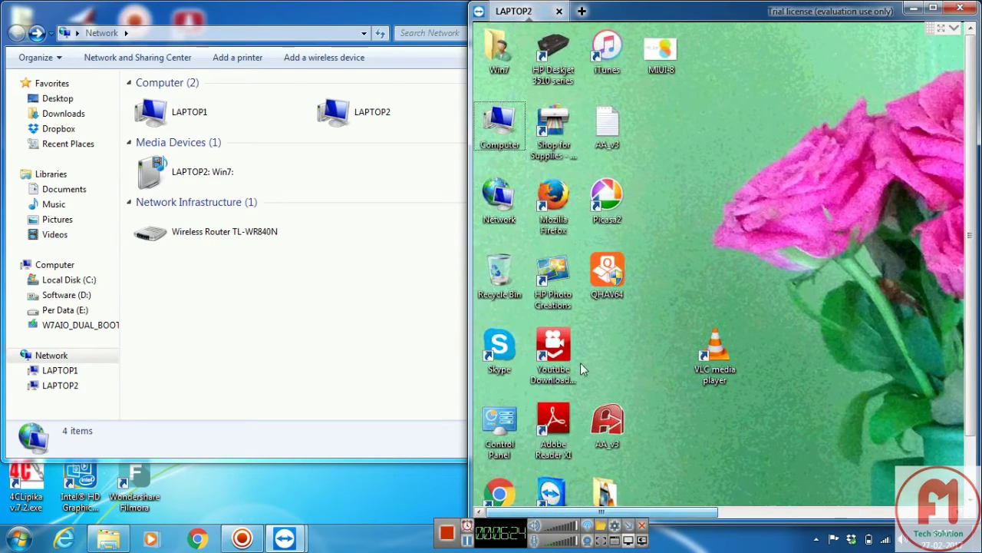
{"action": "double_click", "coordinate": [499, 123]}
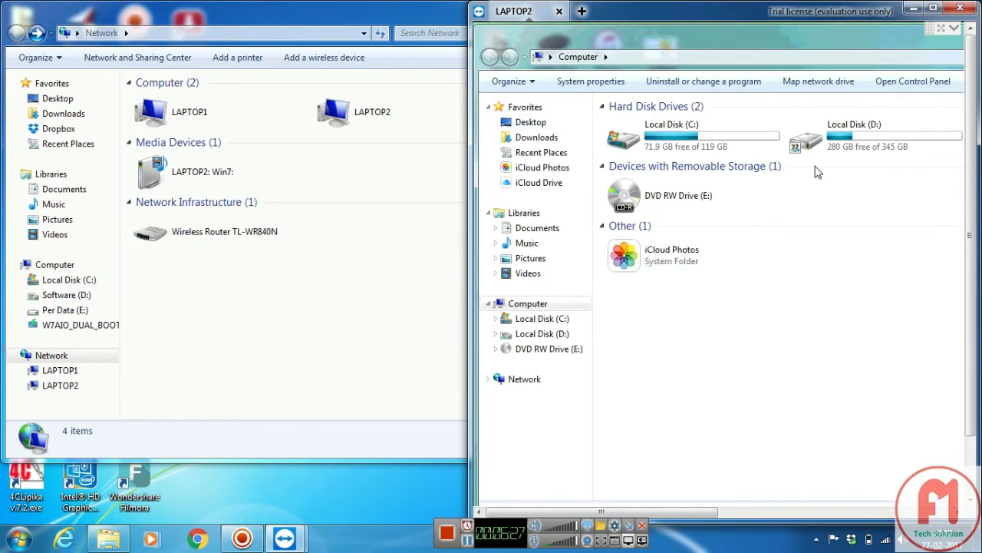
Examine the Everyone group's security permissions on LAPTOP2's Local Disk (D:) and accept them as they are
{"action": "right_click", "coordinate": [828, 136]}
{"action": "left_click", "coordinate": [860, 414]}
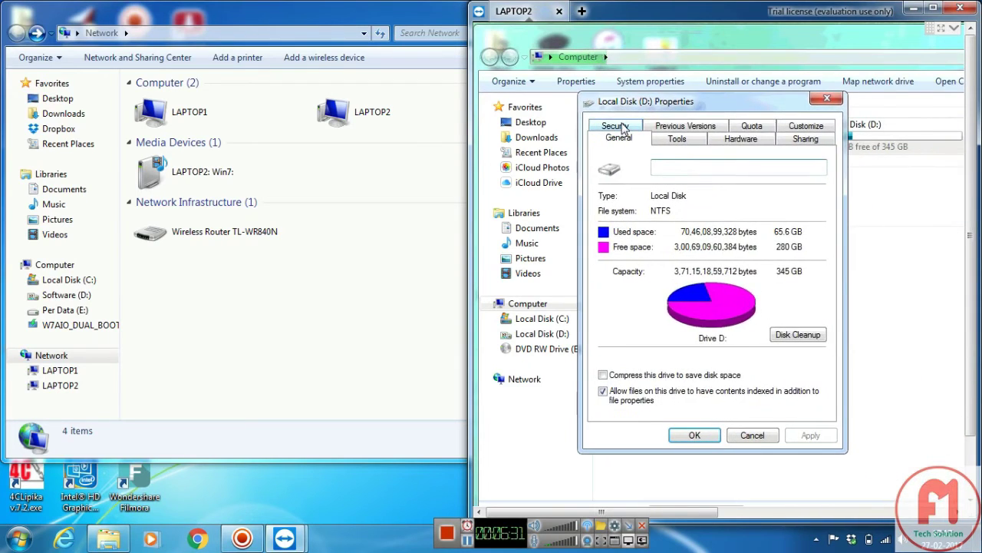
{"action": "left_click", "coordinate": [615, 126]}
{"action": "left_click", "coordinate": [783, 261]}
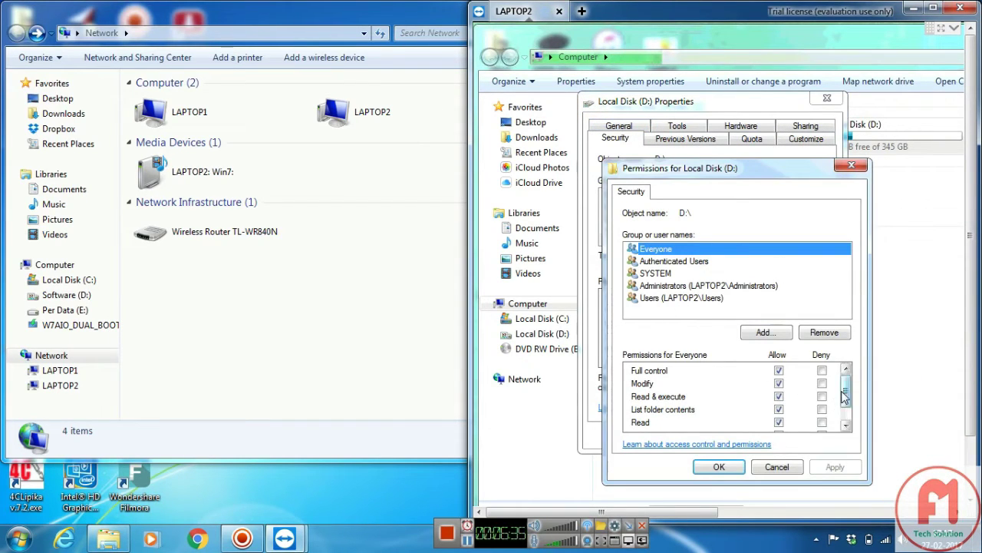
{"action": "scroll", "coordinate": [805, 414], "scroll_direction": "down", "scroll_amount": 1}
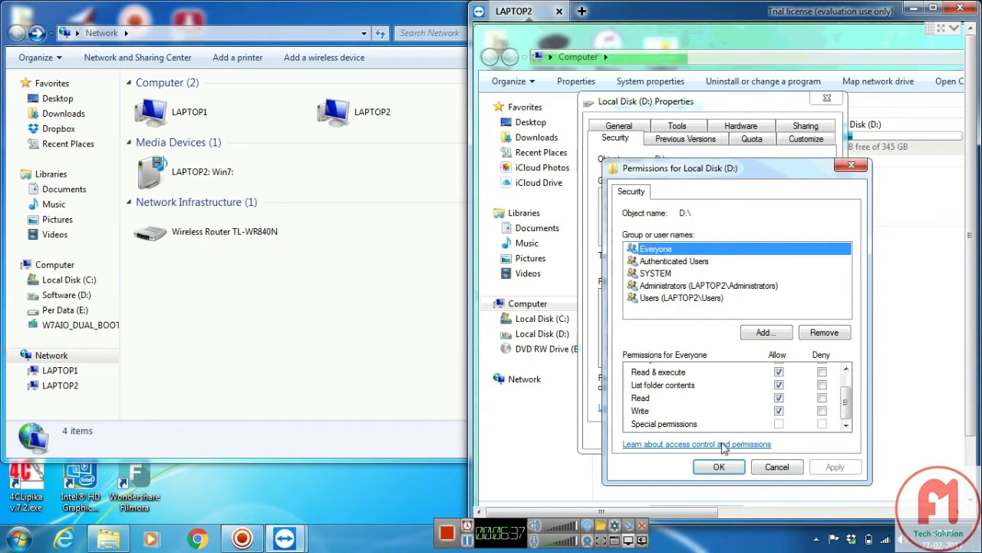
{"action": "left_click", "coordinate": [718, 466]}
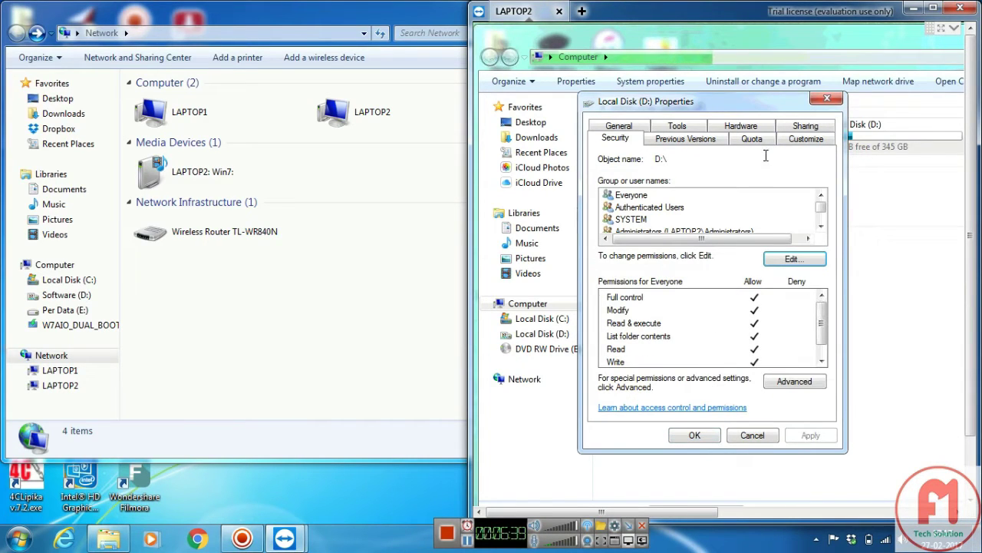
Examine the Everyone share permissions in the advanced sharing of LAPTOP2's Local Disk (D:), accept them and close the drive's properties
{"action": "left_click", "coordinate": [794, 130]}
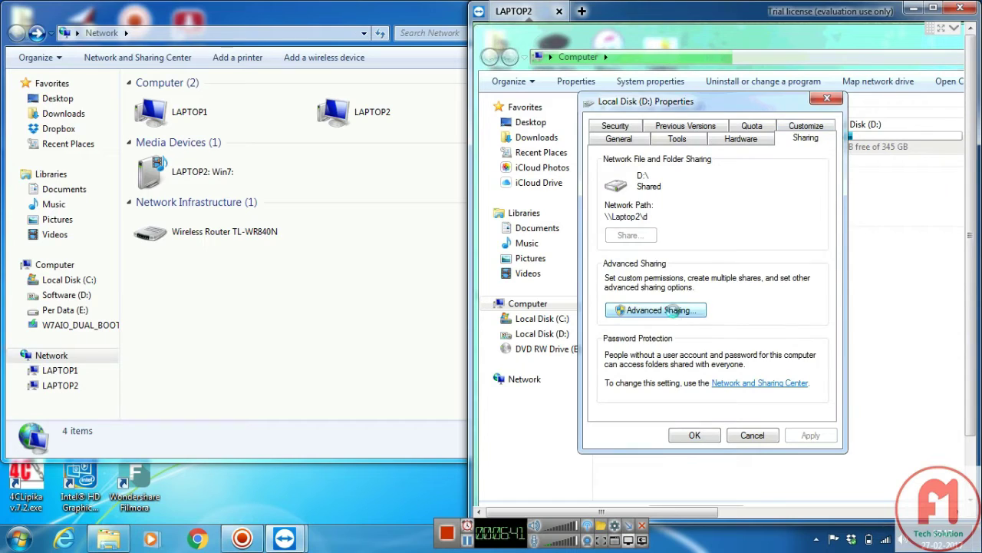
{"action": "left_click", "coordinate": [659, 310]}
{"action": "left_click", "coordinate": [653, 324]}
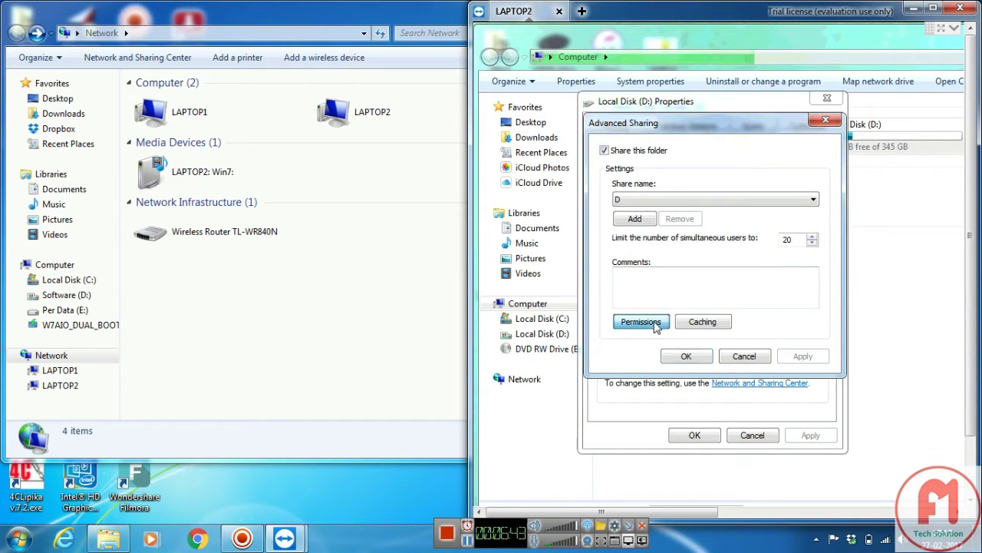
{"action": "left_click", "coordinate": [707, 435]}
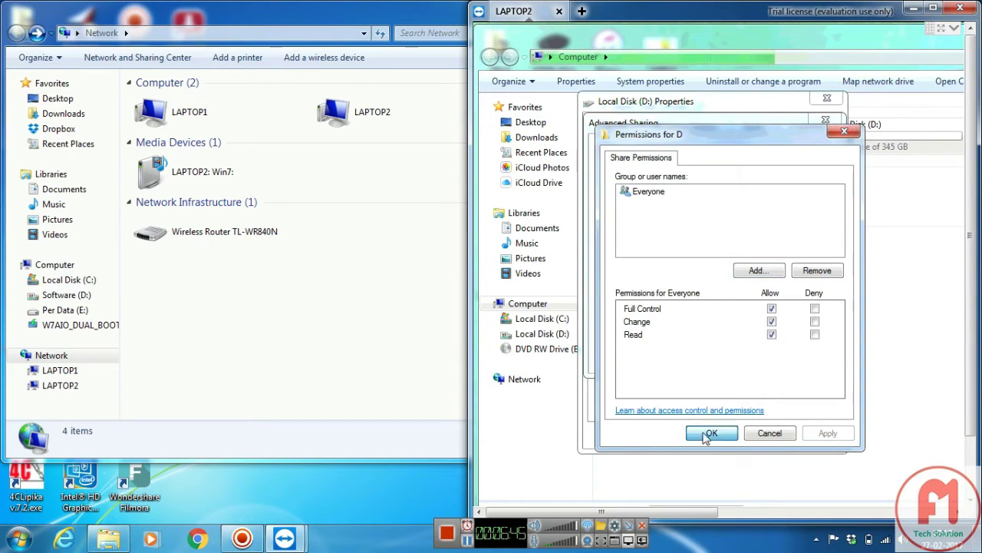
{"action": "left_click", "coordinate": [691, 356]}
{"action": "left_click", "coordinate": [695, 435]}
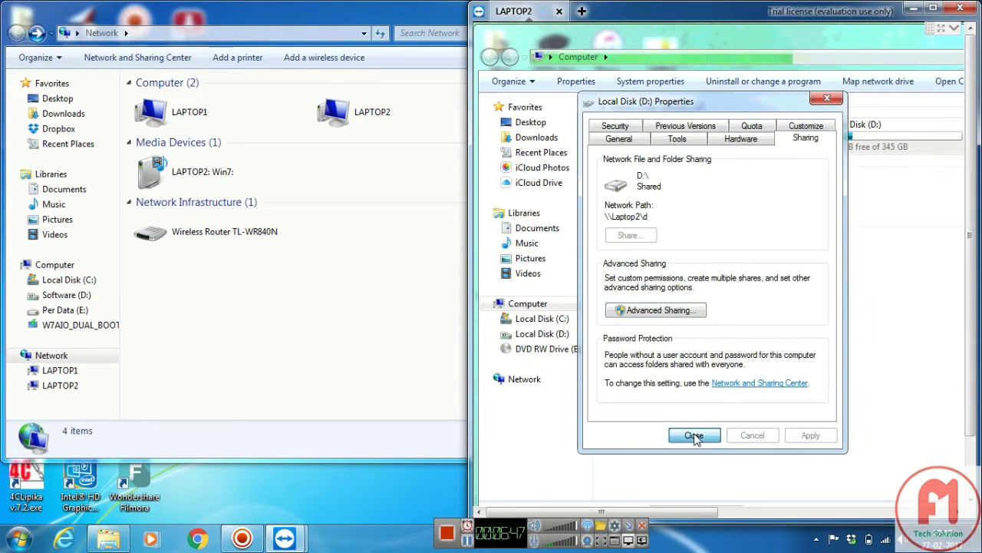
Review and close the Advanced sharing settings window on LAPTOP2, and refresh its desktop twice
{"action": "left_click", "coordinate": [750, 397]}
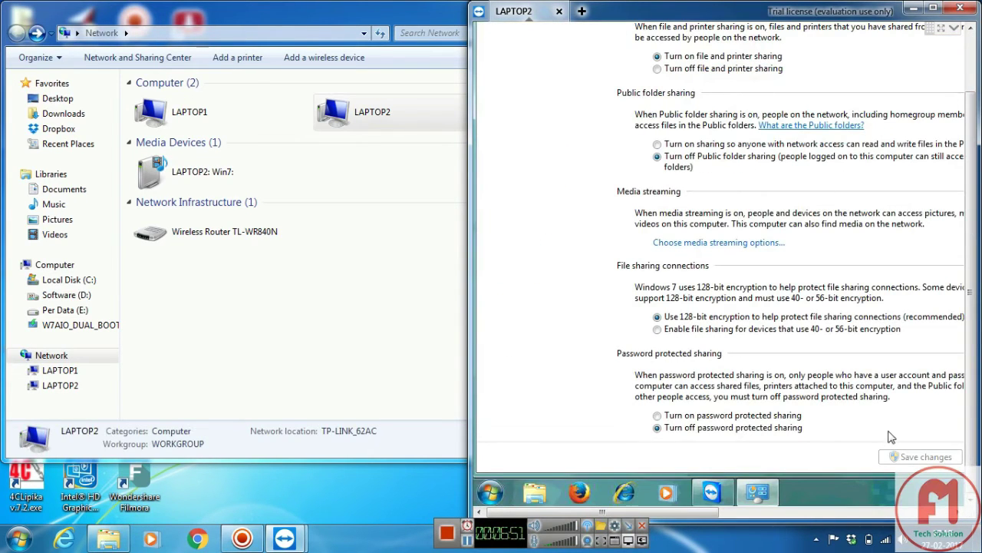
{"action": "scroll", "coordinate": [967, 227], "scroll_direction": "up", "scroll_amount": 2}
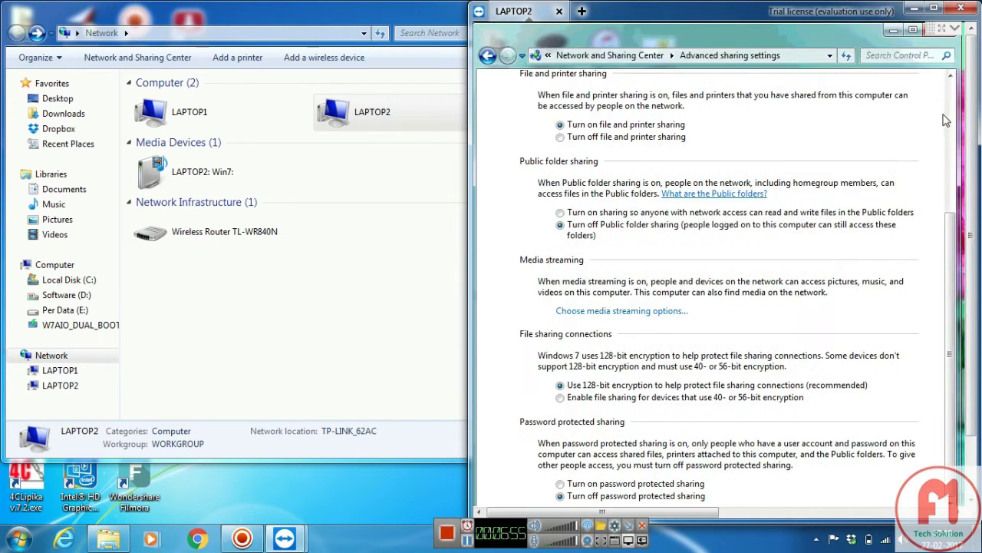
{"action": "left_click_drag", "start_coordinate": [813, 46], "coordinate": [707, 75]}
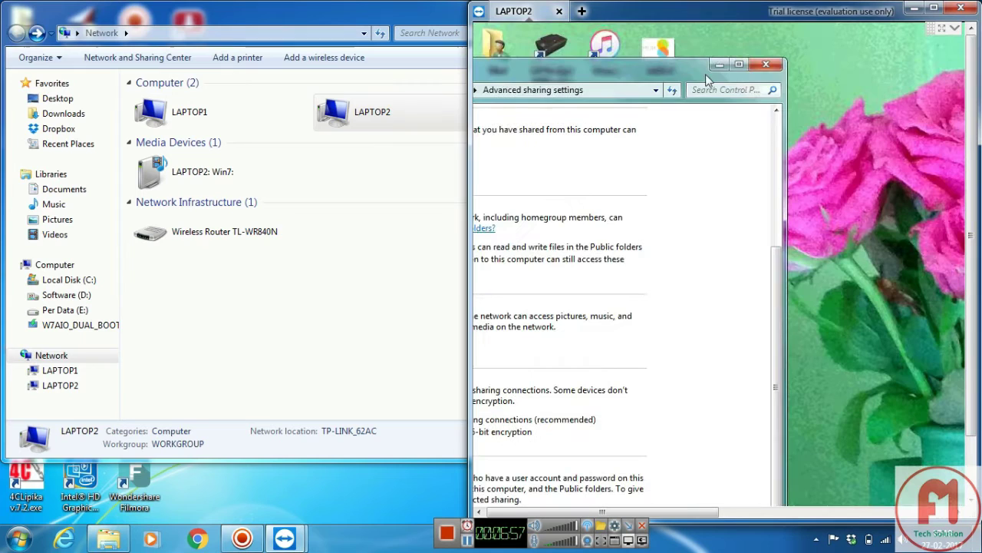
{"action": "left_click", "coordinate": [770, 63]}
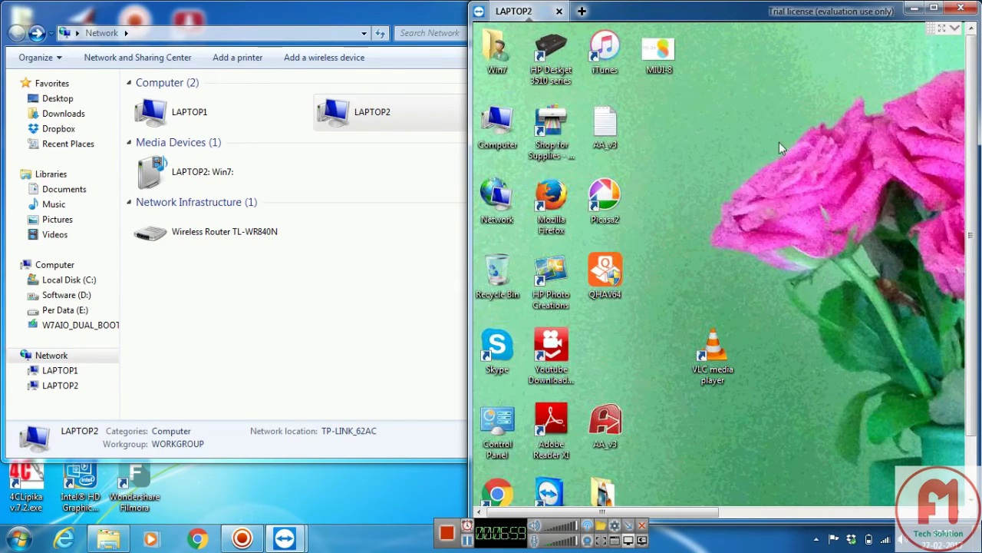
{"action": "right_click", "coordinate": [778, 200]}
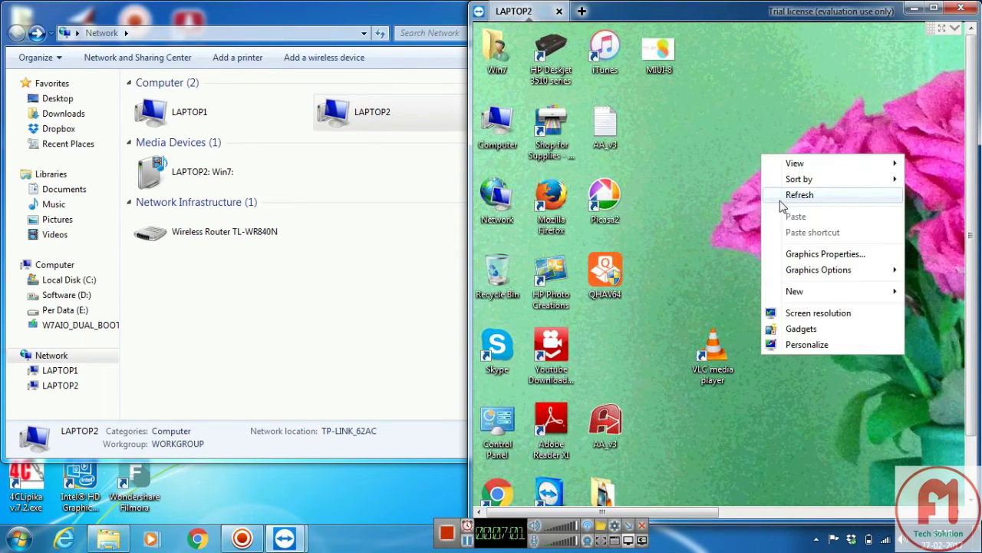
{"action": "left_click", "coordinate": [790, 196]}
{"action": "right_click", "coordinate": [770, 189]}
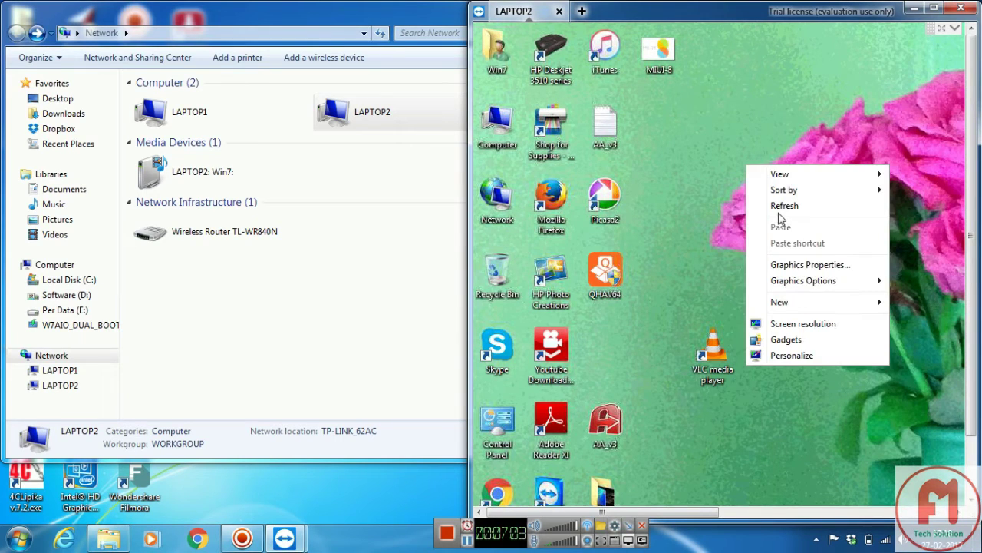
{"action": "left_click", "coordinate": [783, 206]}
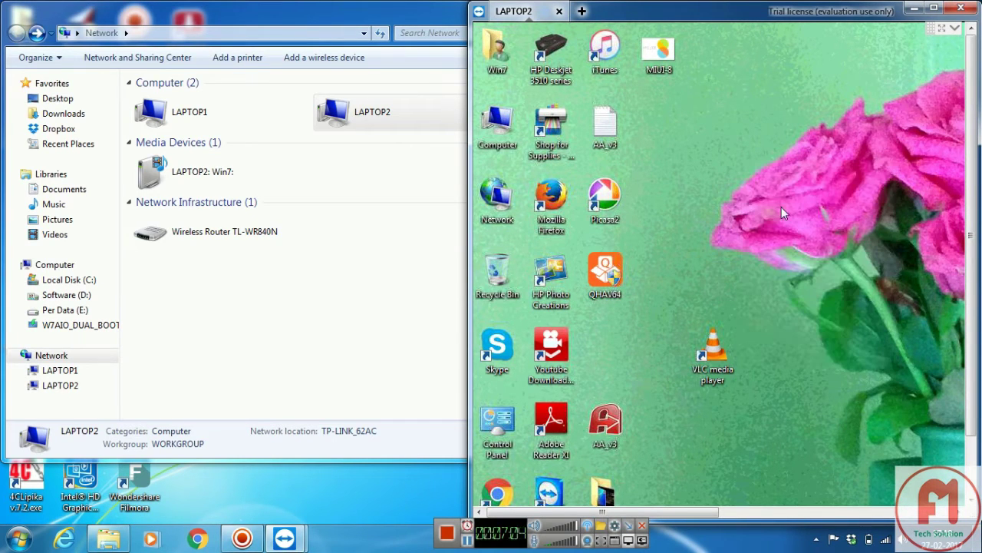
From LAPTOP1, open LAPTOP2 in the Network view and browse the contents of its shared folder d
{"action": "left_click", "coordinate": [336, 260]}
{"action": "double_click", "coordinate": [358, 115]}
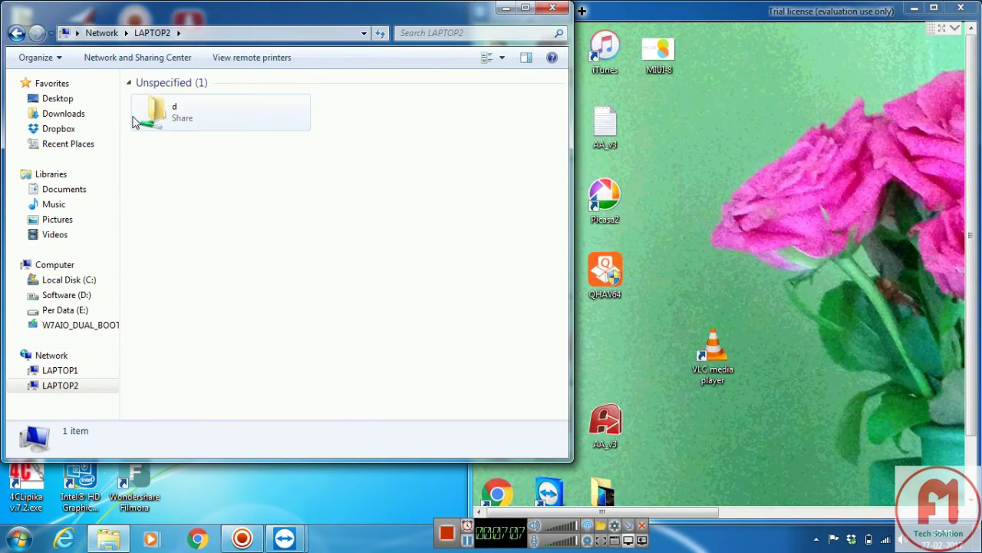
{"action": "double_click", "coordinate": [202, 103]}
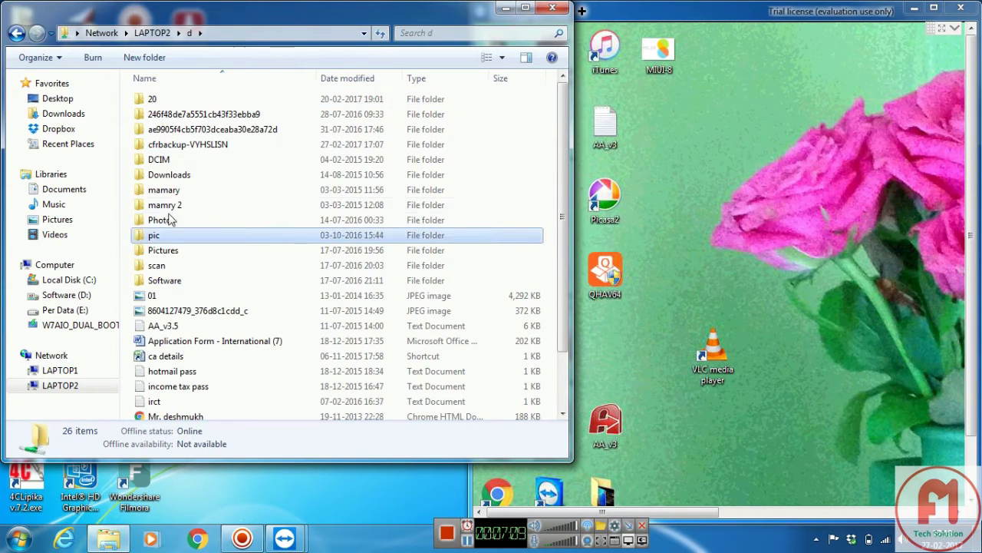
{"action": "left_click", "coordinate": [165, 174]}
{"action": "left_click", "coordinate": [159, 159]}
On LAPTOP2, open LAPTOP1's shared folder d through Network and go back to LAPTOP1's list of shares
{"action": "left_click", "coordinate": [715, 228]}
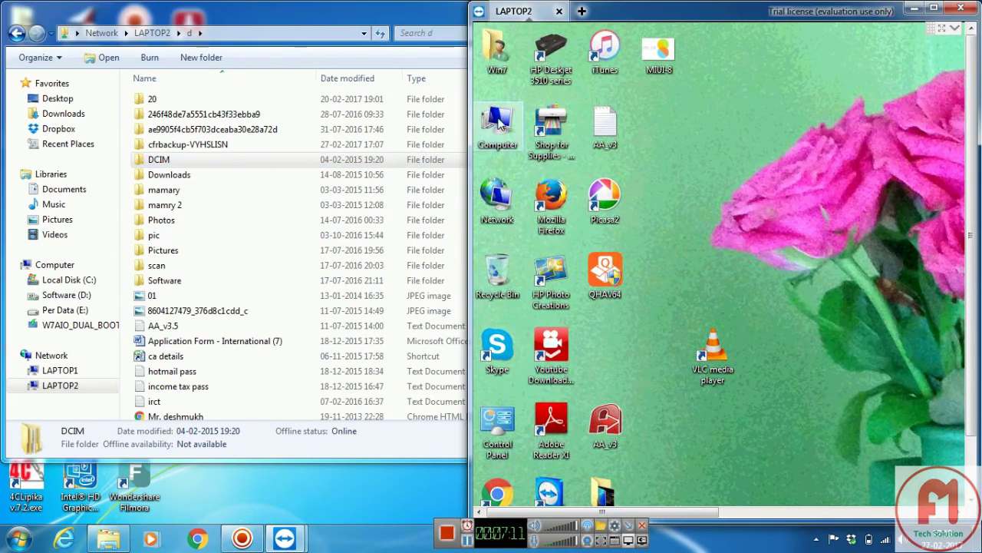
{"action": "double_click", "coordinate": [497, 198]}
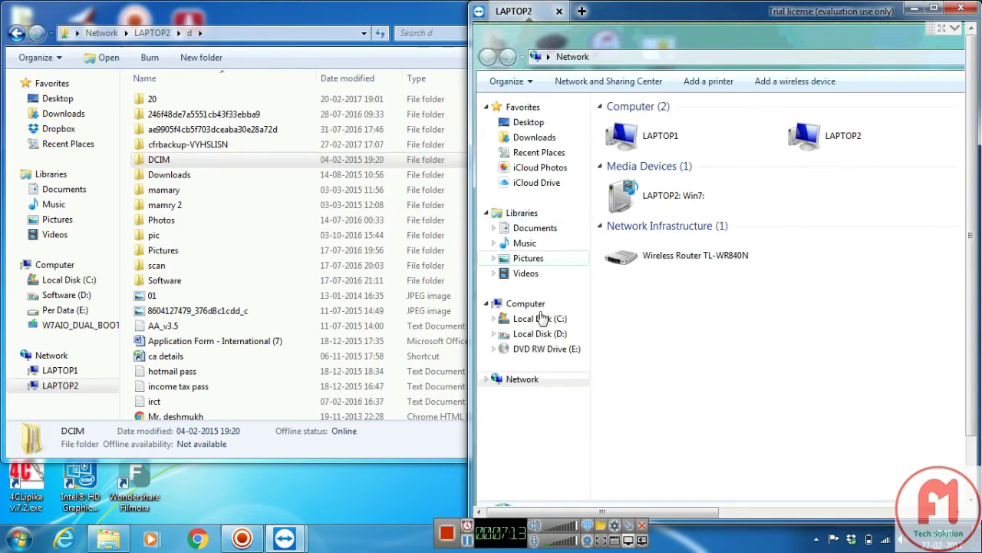
{"action": "double_click", "coordinate": [635, 142]}
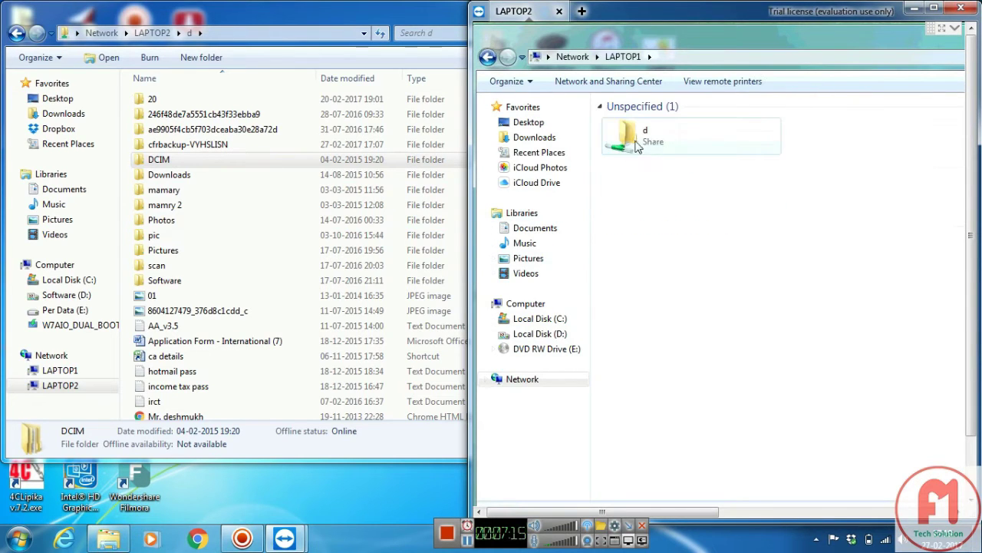
{"action": "double_click", "coordinate": [635, 144]}
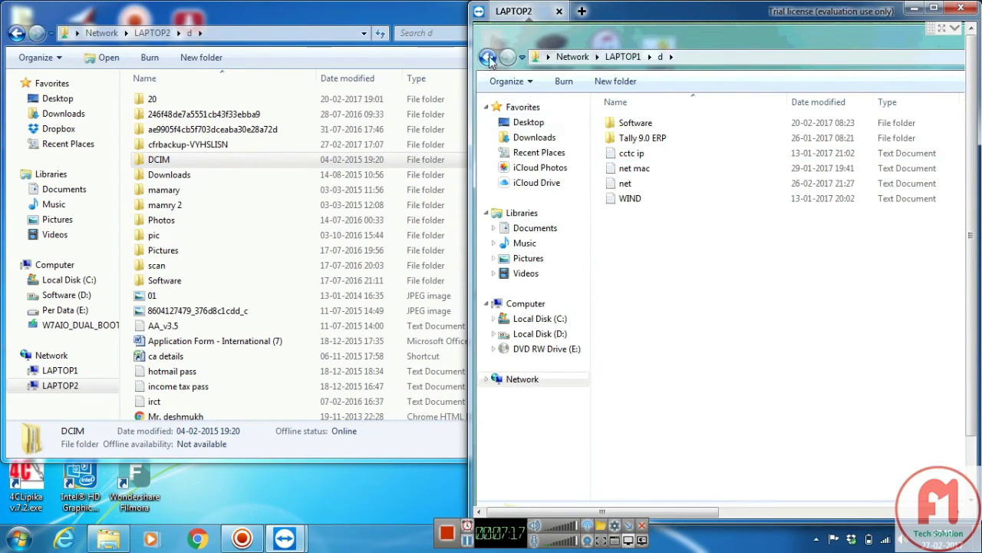
{"action": "left_click", "coordinate": [486, 58]}
{"action": "double_click", "coordinate": [643, 134]}
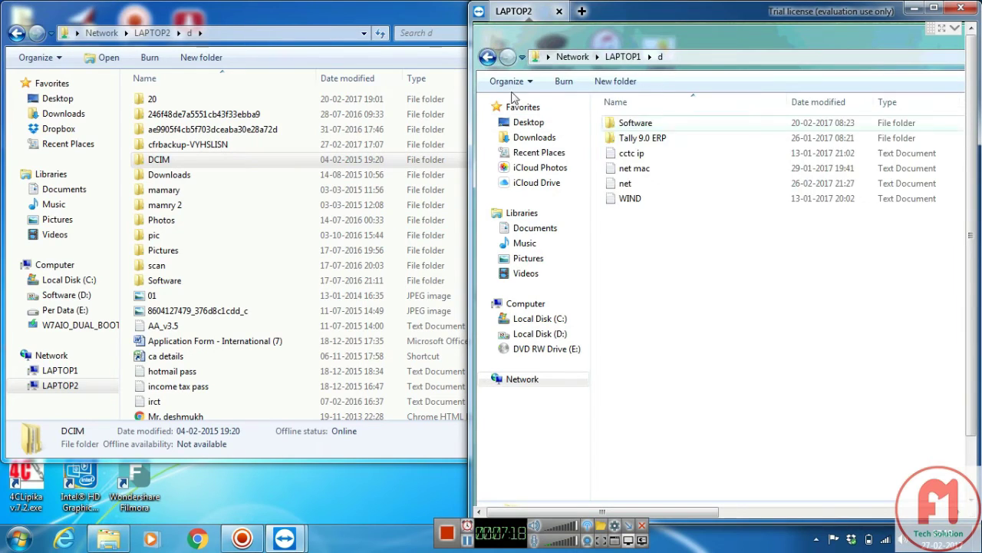
{"action": "left_click", "coordinate": [486, 57]}
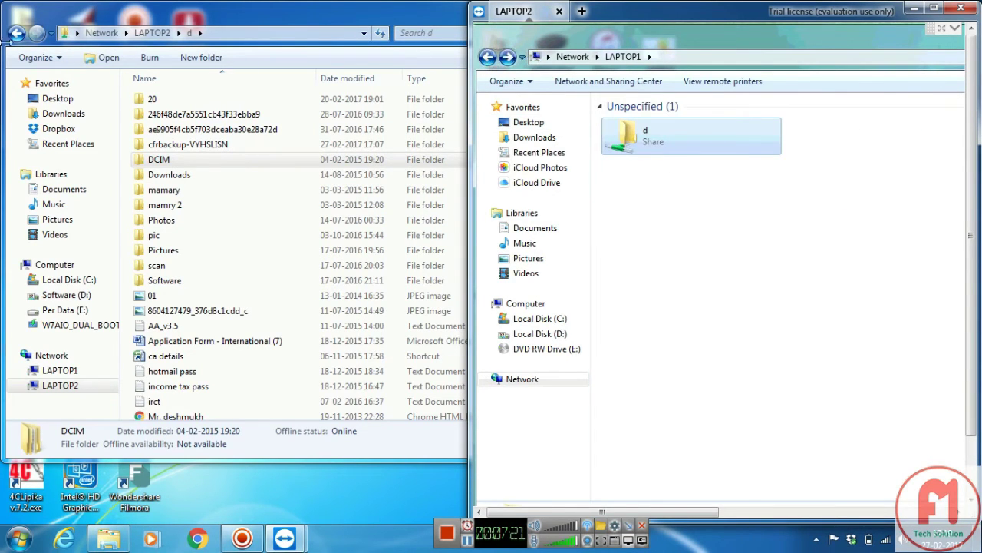
Return the local window to LAPTOP2's list of shares, and show the Desktop folder in LAPTOP2's Explorer window
{"action": "left_click", "coordinate": [11, 40]}
{"action": "key", "text": "BackSpace"}
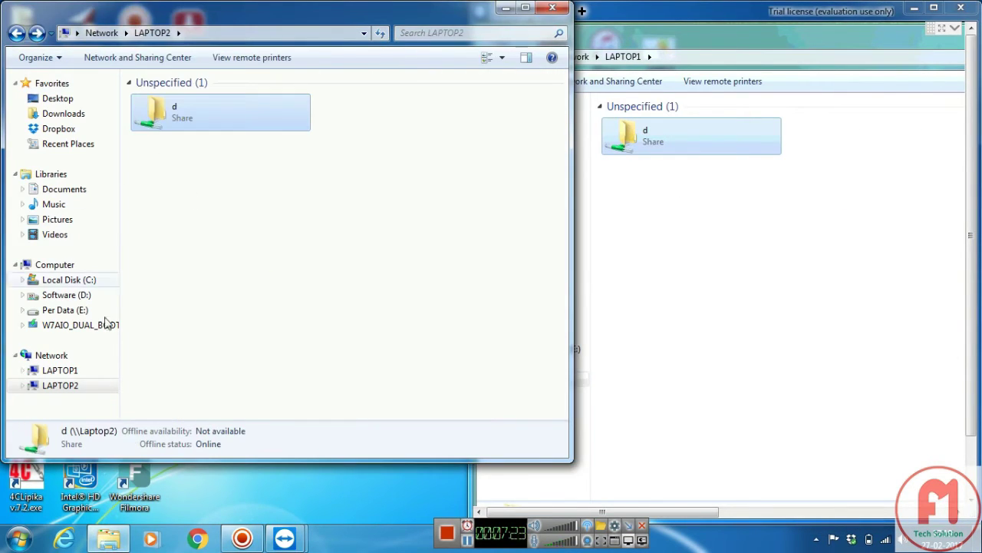
{"action": "left_click", "coordinate": [743, 246]}
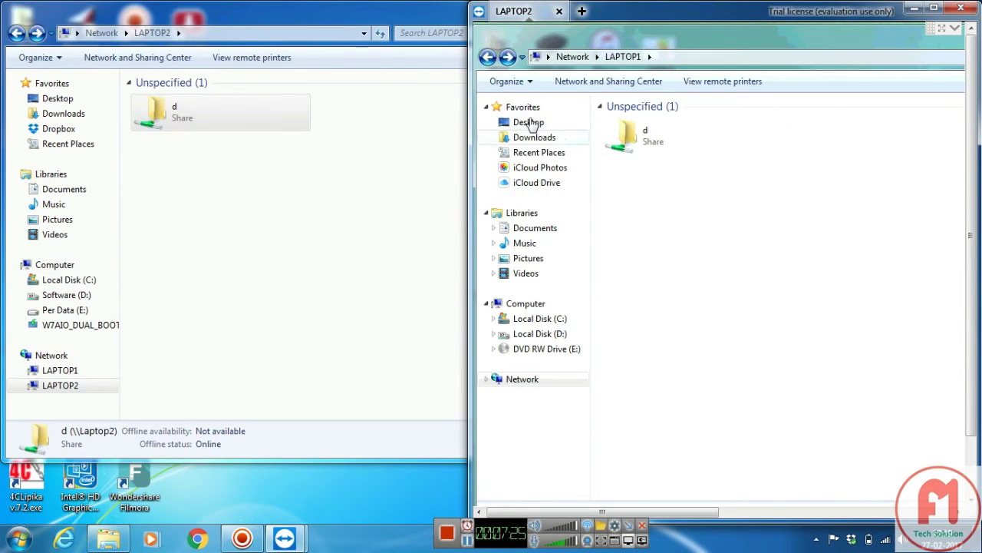
{"action": "left_click", "coordinate": [530, 122]}
{"action": "left_click", "coordinate": [721, 244]}
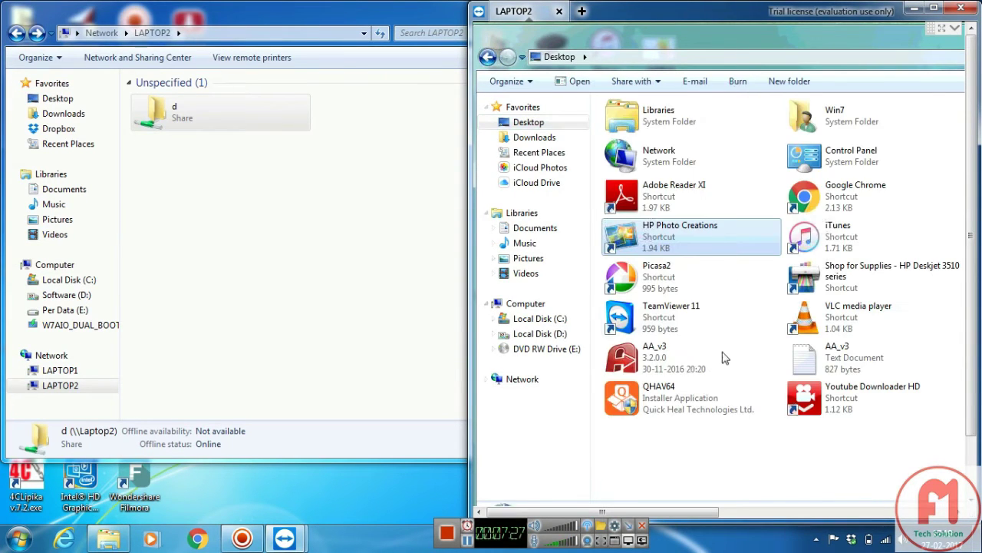
Open the local Software (D:) drive and copy the text file cctc ip
{"action": "left_click", "coordinate": [154, 333]}
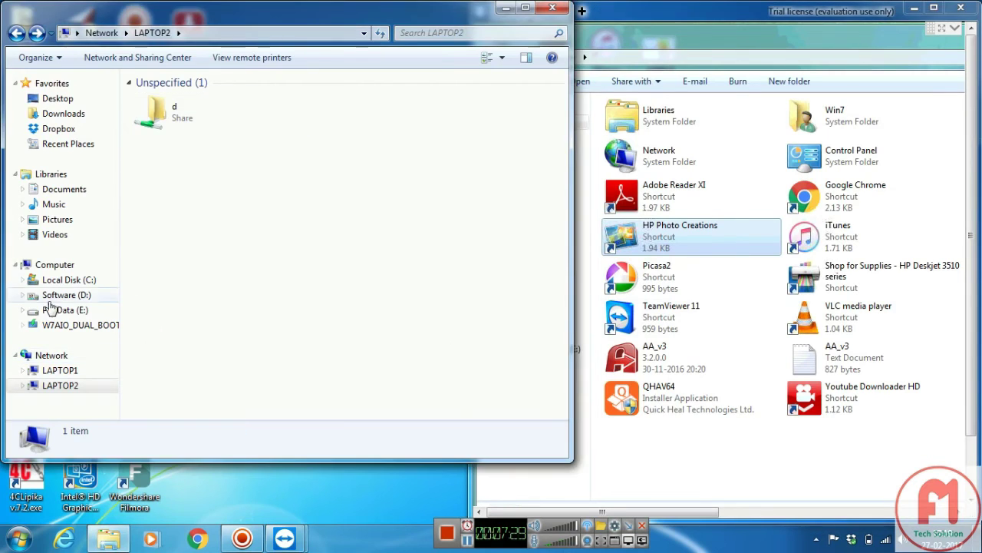
{"action": "left_click", "coordinate": [82, 298]}
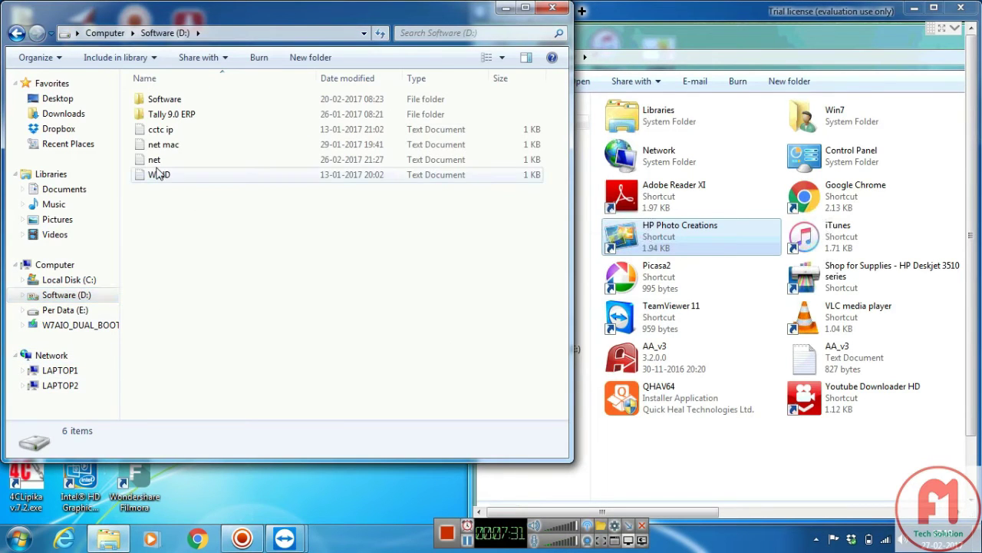
{"action": "right_click", "coordinate": [170, 132]}
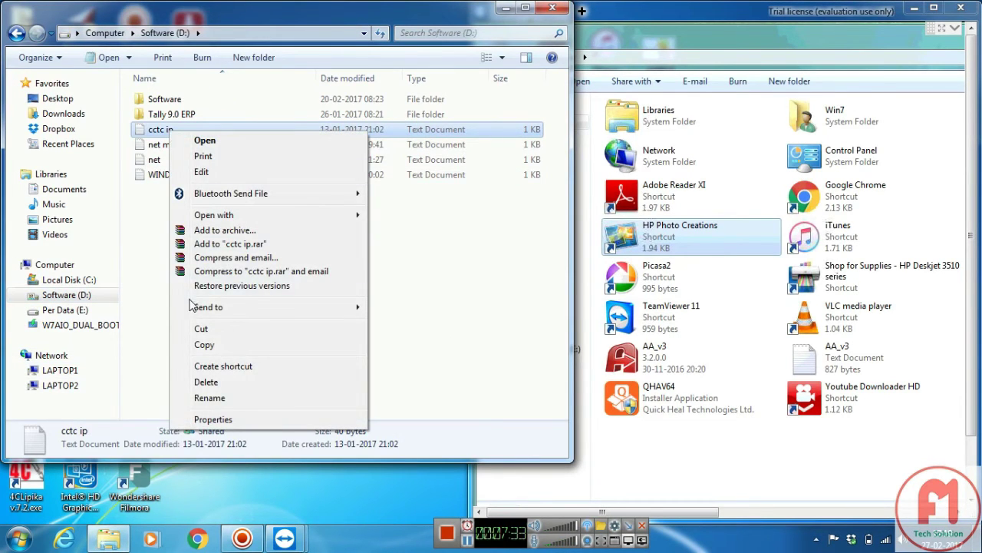
{"action": "left_click", "coordinate": [211, 346]}
Paste the copied cctc ip file into the Desktop folder on LAPTOP2 and refresh the folder
{"action": "left_click", "coordinate": [684, 450]}
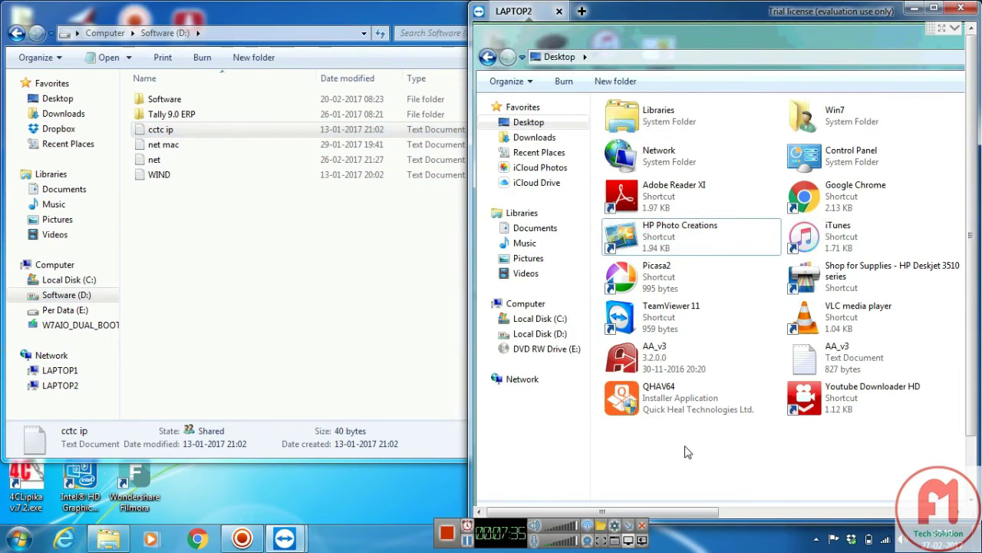
{"action": "right_click", "coordinate": [687, 452]}
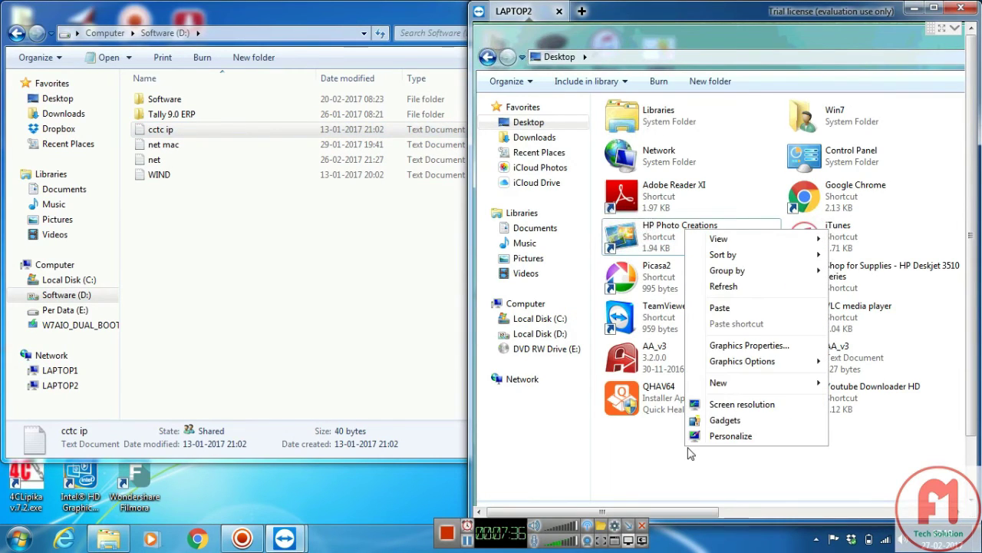
{"action": "left_click", "coordinate": [719, 309]}
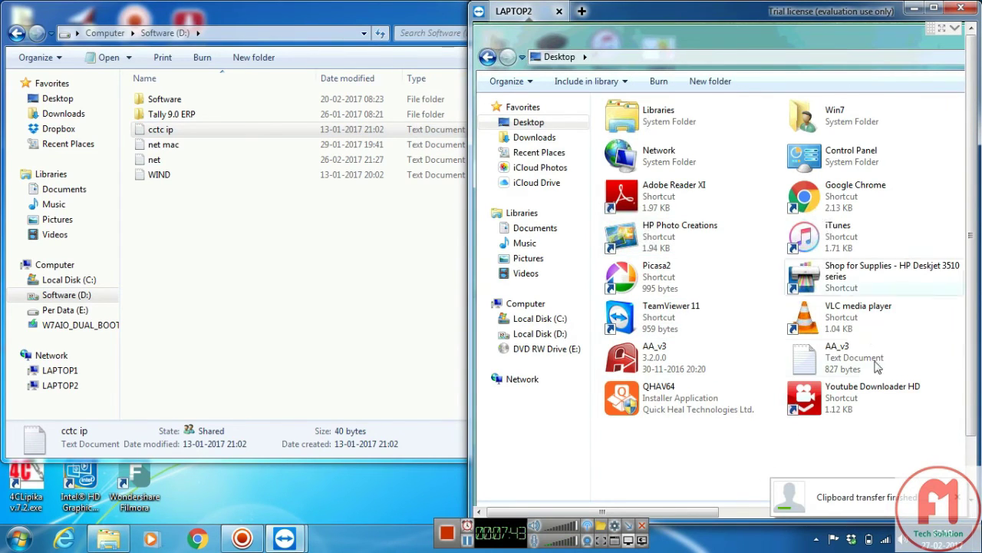
{"action": "right_click", "coordinate": [735, 446]}
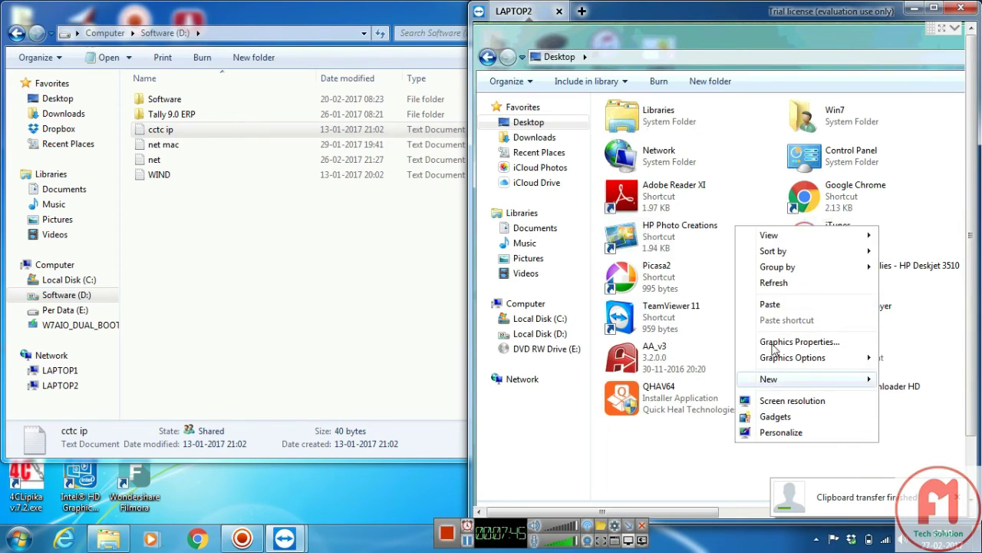
{"action": "left_click", "coordinate": [779, 283]}
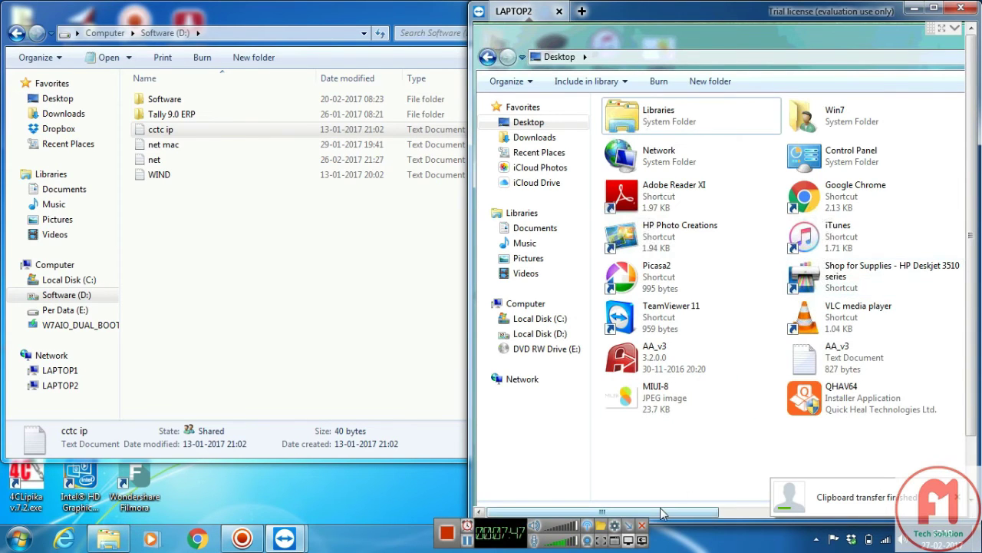
Check the pasted cctc ip file on LAPTOP2 in Notepad, close it and the Desktop folder, and return to the local Explorer window
{"action": "left_click_drag", "start_coordinate": [662, 512], "coordinate": [765, 491]}
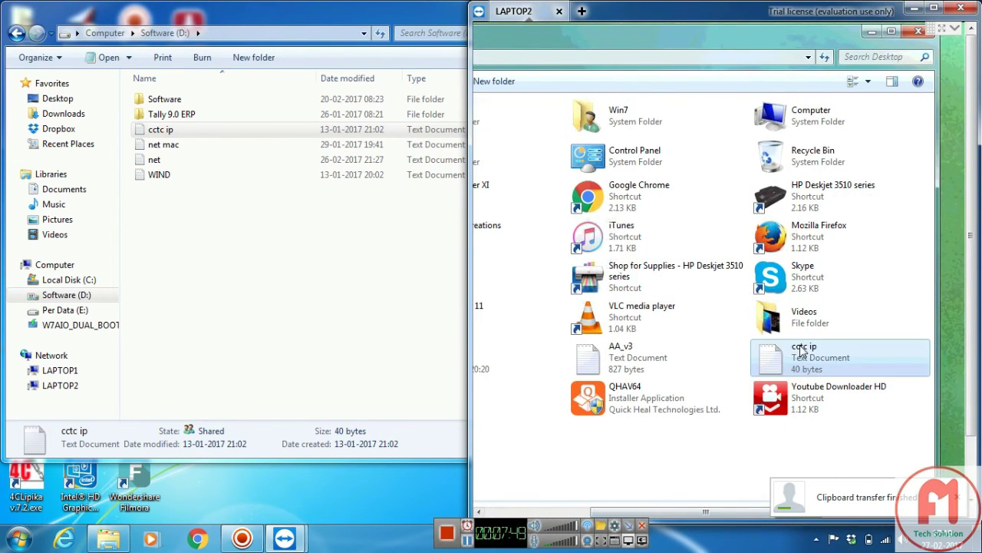
{"action": "double_click", "coordinate": [762, 345]}
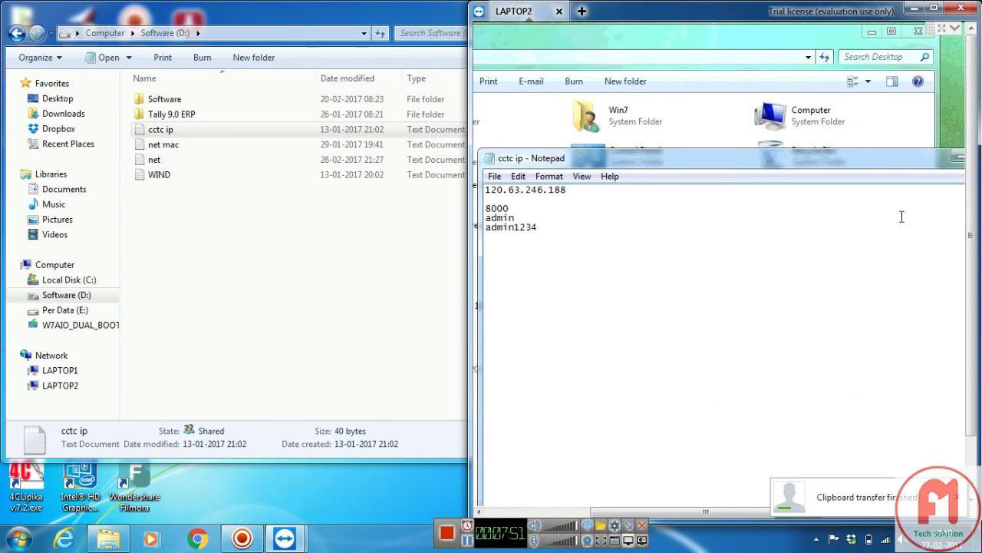
{"action": "key", "text": "alt+F4"}
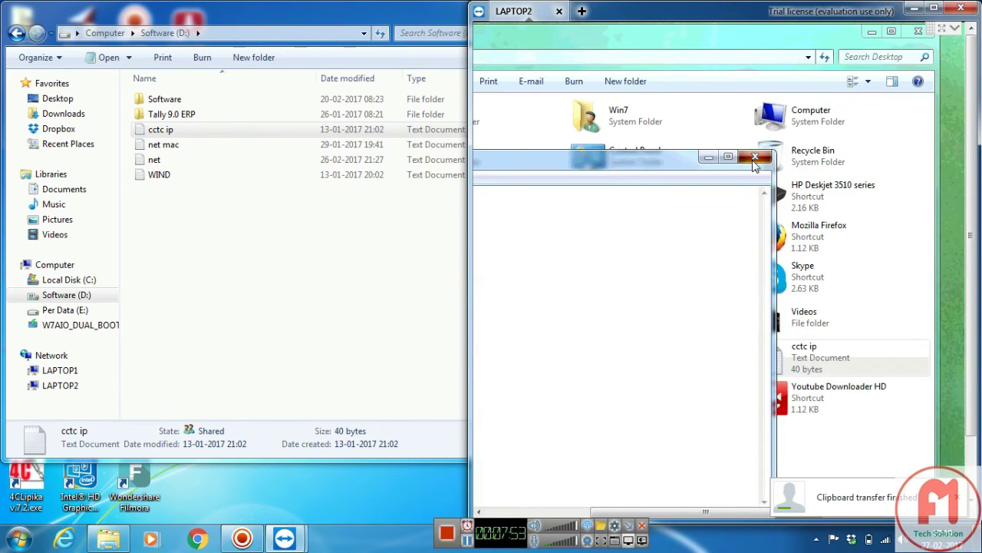
{"action": "left_click", "coordinate": [917, 32]}
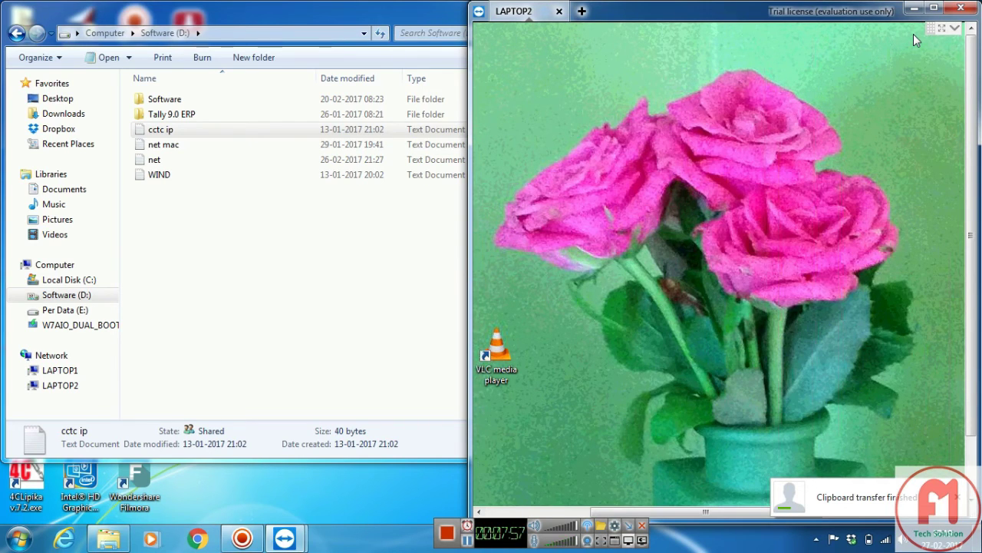
{"action": "left_click_drag", "start_coordinate": [470, 38], "coordinate": [572, 39]}
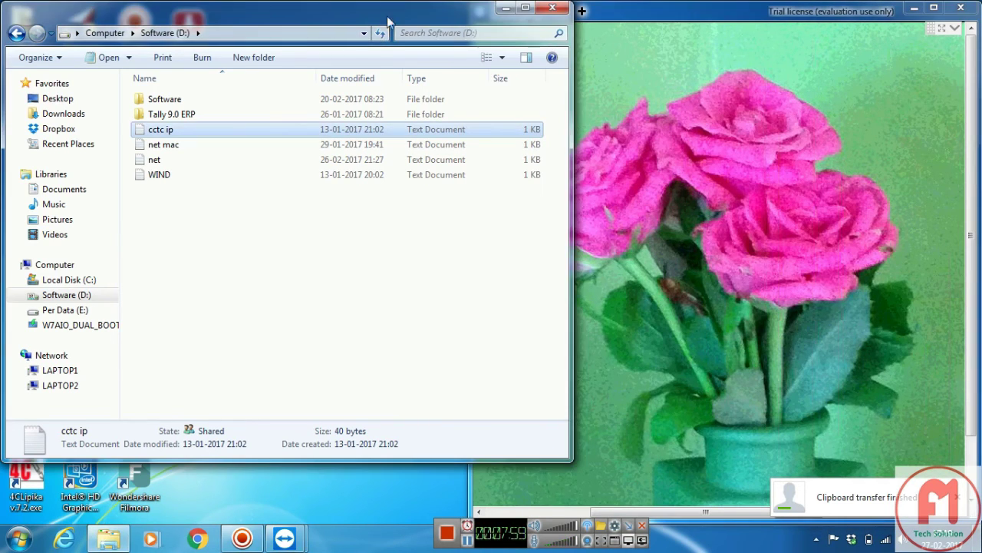
Close the local Explorer window and open Network from LAPTOP2's desktop in the remote session
{"action": "left_click", "coordinate": [559, 10]}
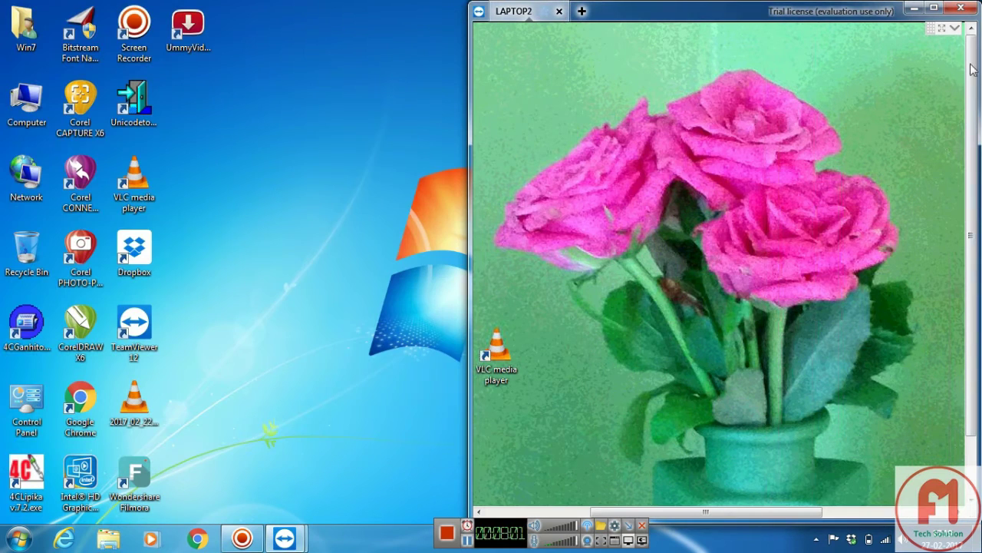
{"action": "left_click", "coordinate": [479, 511]}
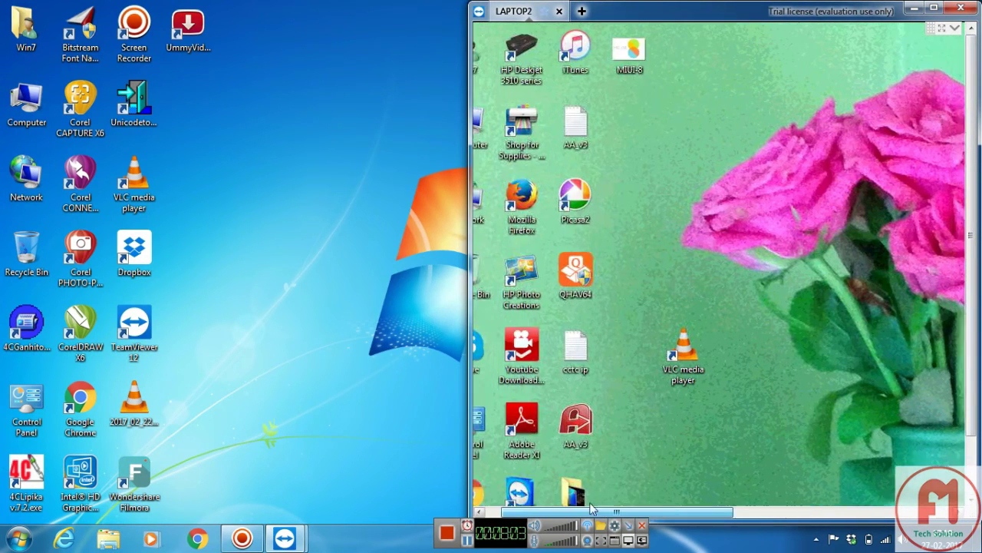
{"action": "double_click", "coordinate": [501, 200]}
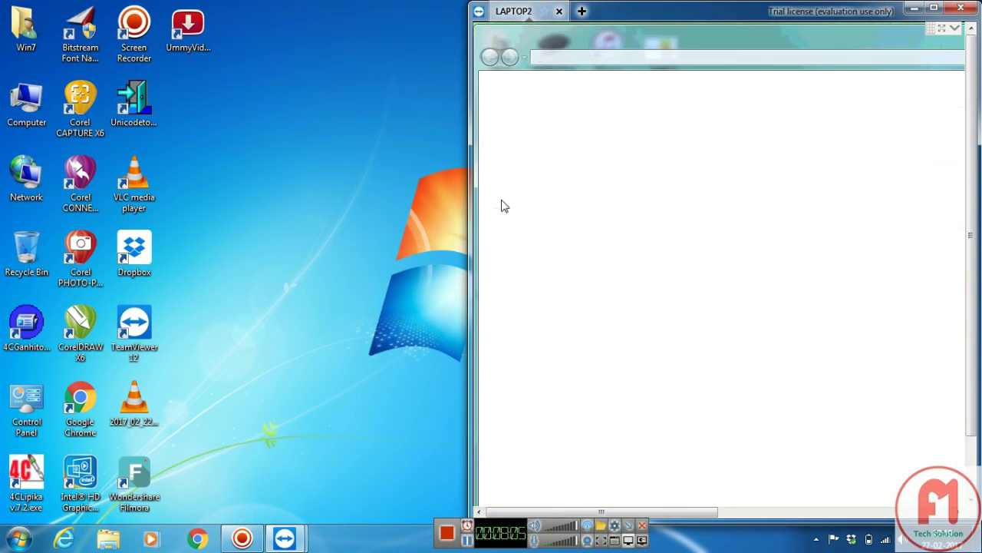
From LAPTOP2, browse into LAPTOP1's shared d drive and open its Software folder to check access
{"action": "double_click", "coordinate": [640, 135]}
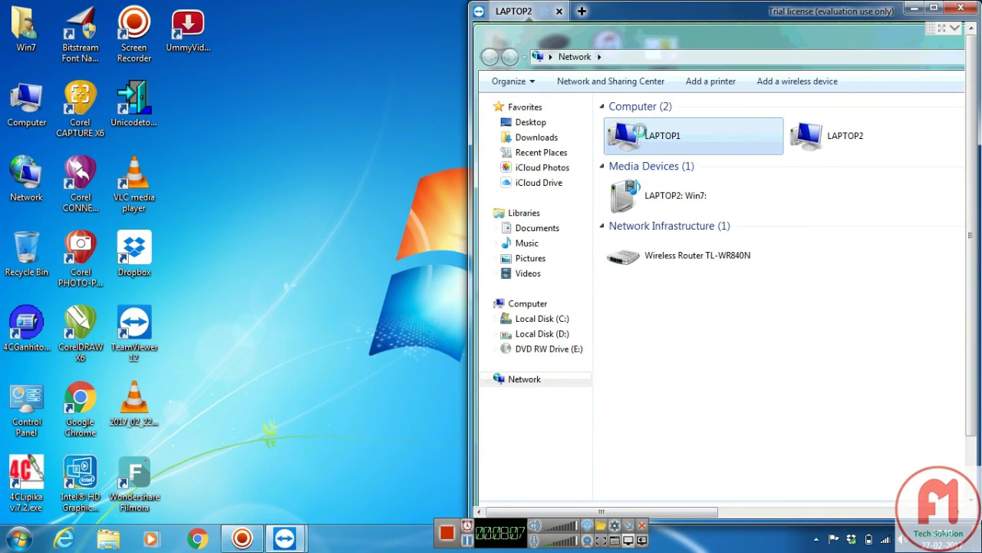
{"action": "double_click", "coordinate": [643, 136]}
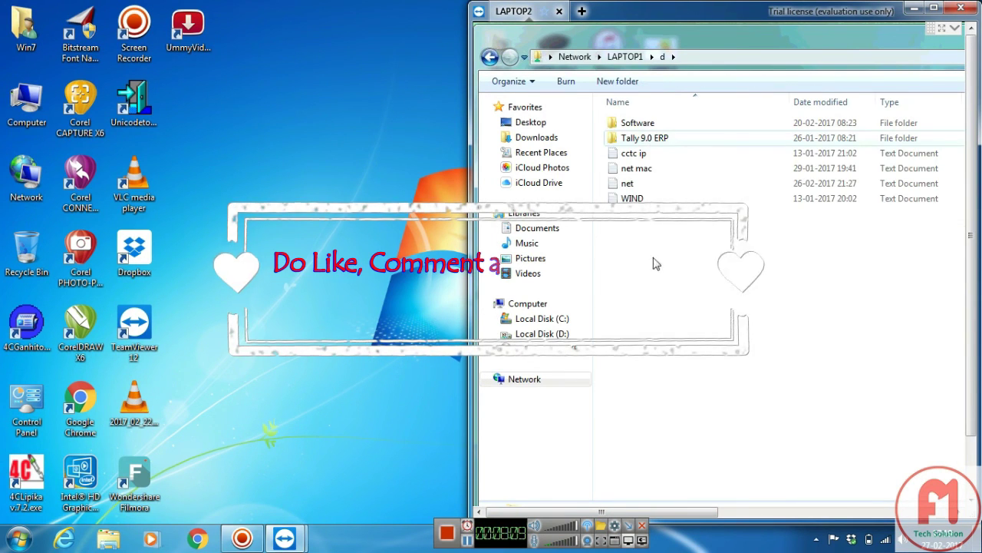
{"action": "double_click", "coordinate": [649, 124]}
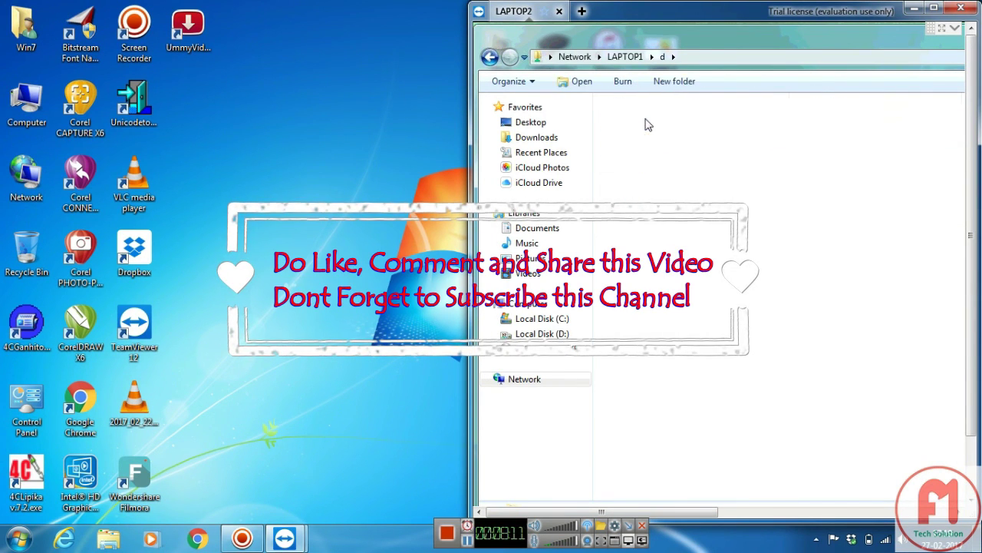